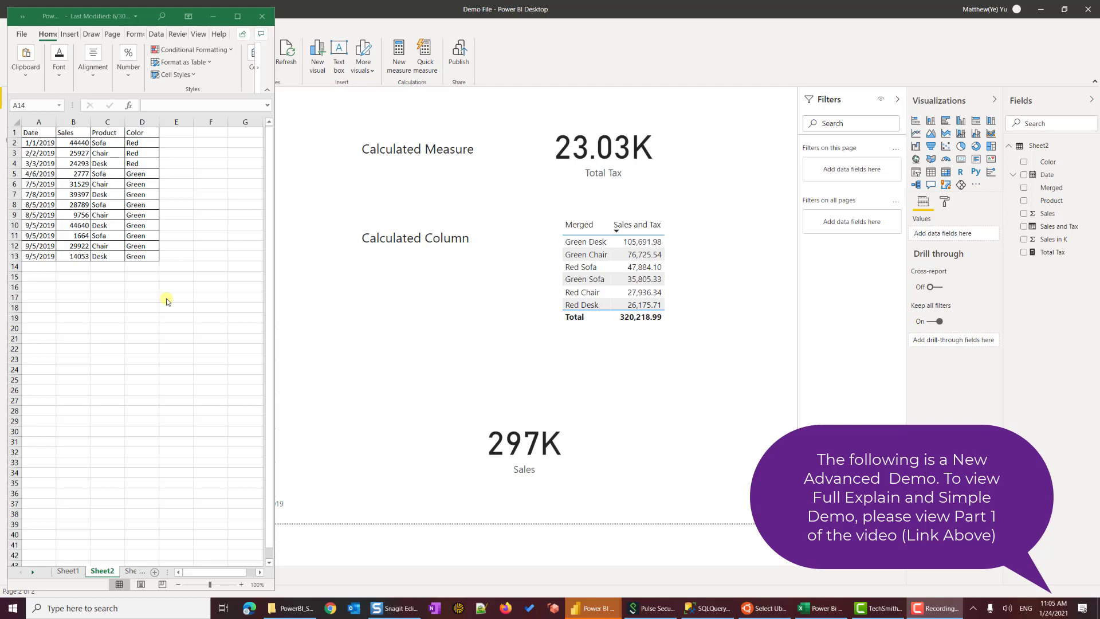
Step: Select the Excel sales table A1:D13, then review the Demo File's data source settings
{"action": "left_click", "coordinate": [171, 286]}
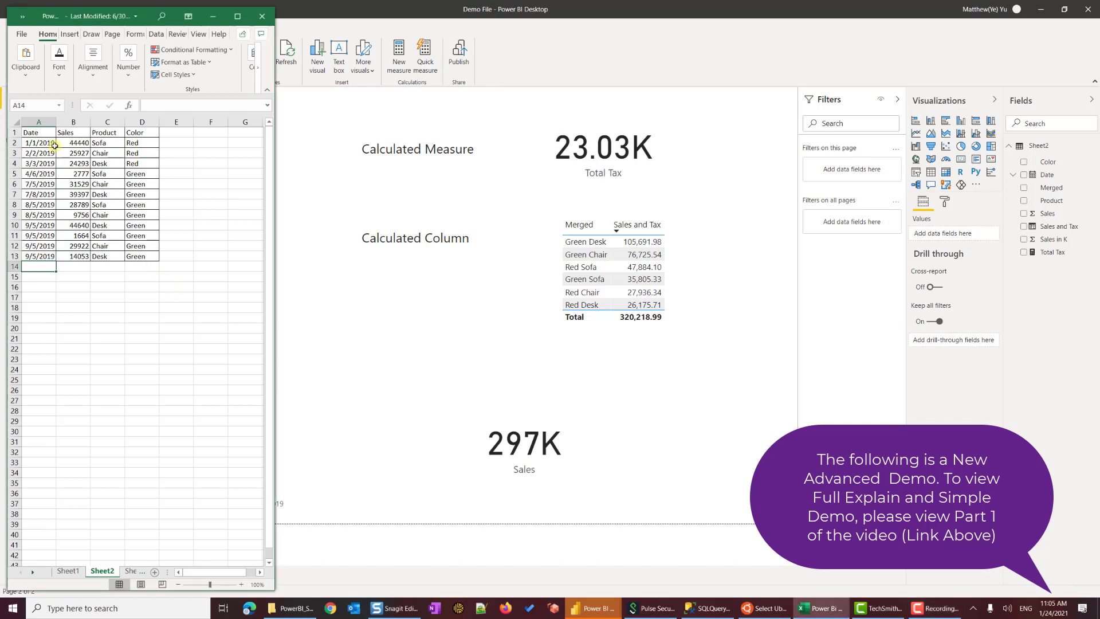
{"action": "left_click_drag", "start_coordinate": [35, 134], "coordinate": [127, 251]}
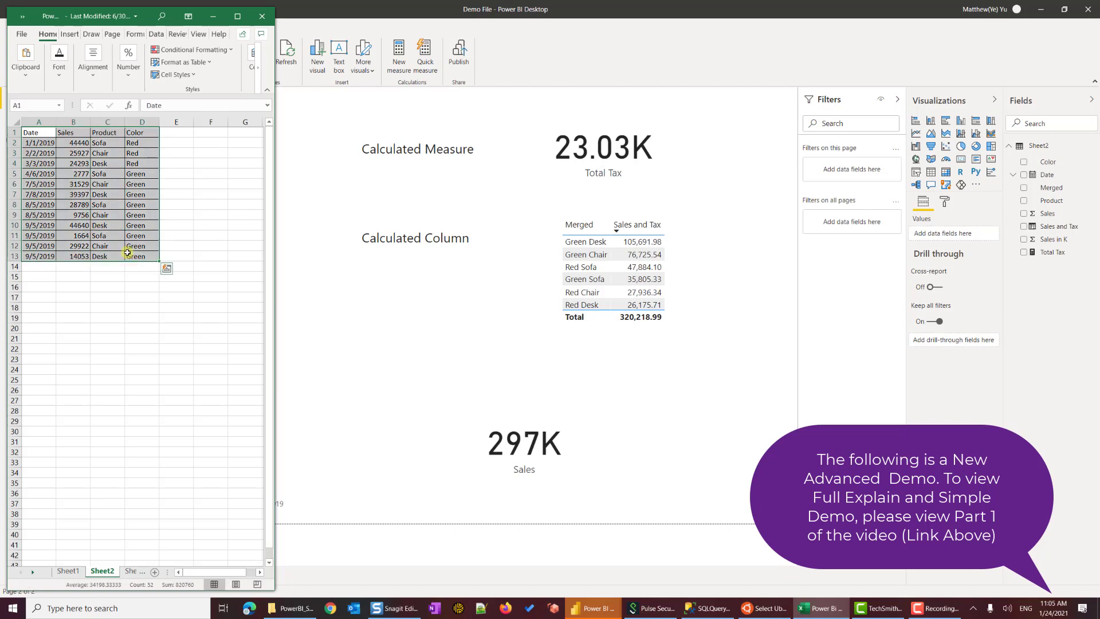
{"action": "left_click", "coordinate": [348, 287]}
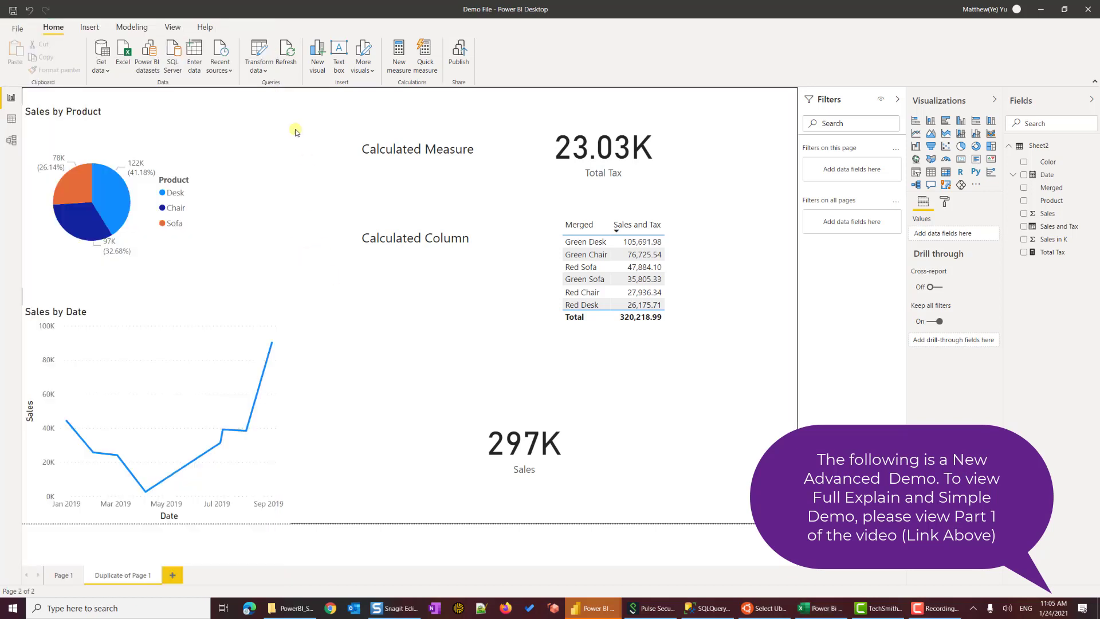
{"action": "left_click", "coordinate": [259, 77]}
{"action": "left_click", "coordinate": [278, 105]}
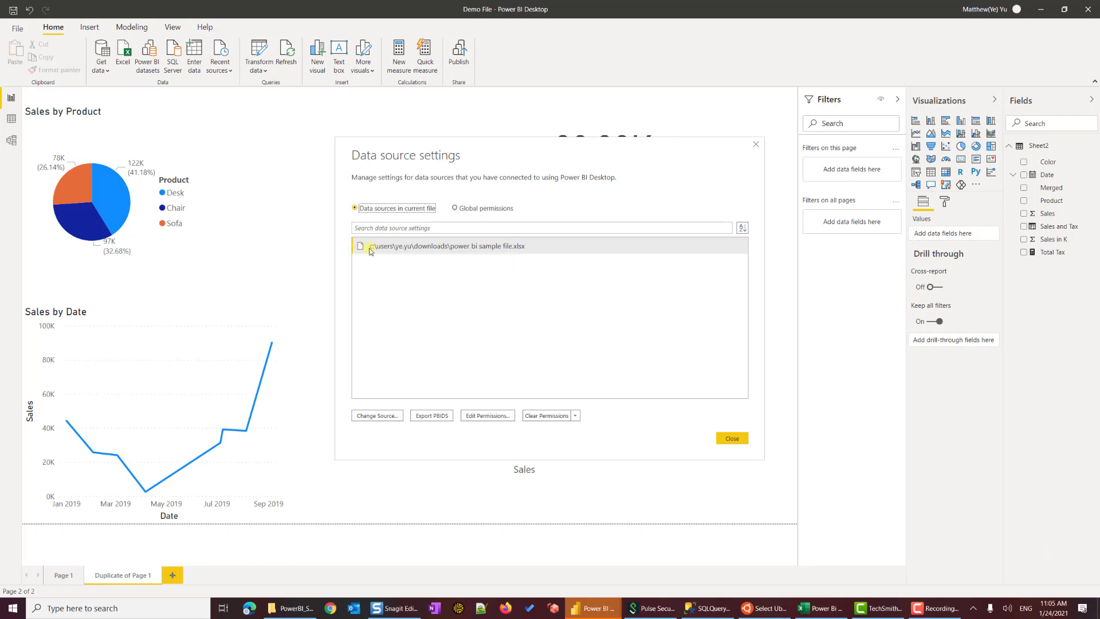
{"action": "left_click", "coordinate": [735, 438]}
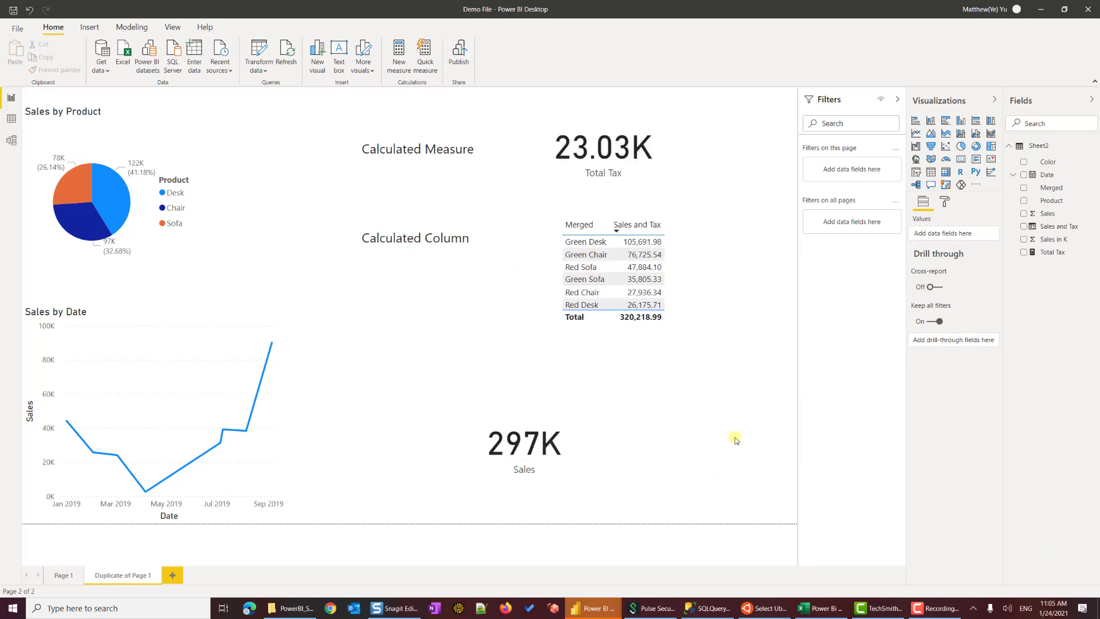
{"action": "left_click", "coordinate": [708, 607]}
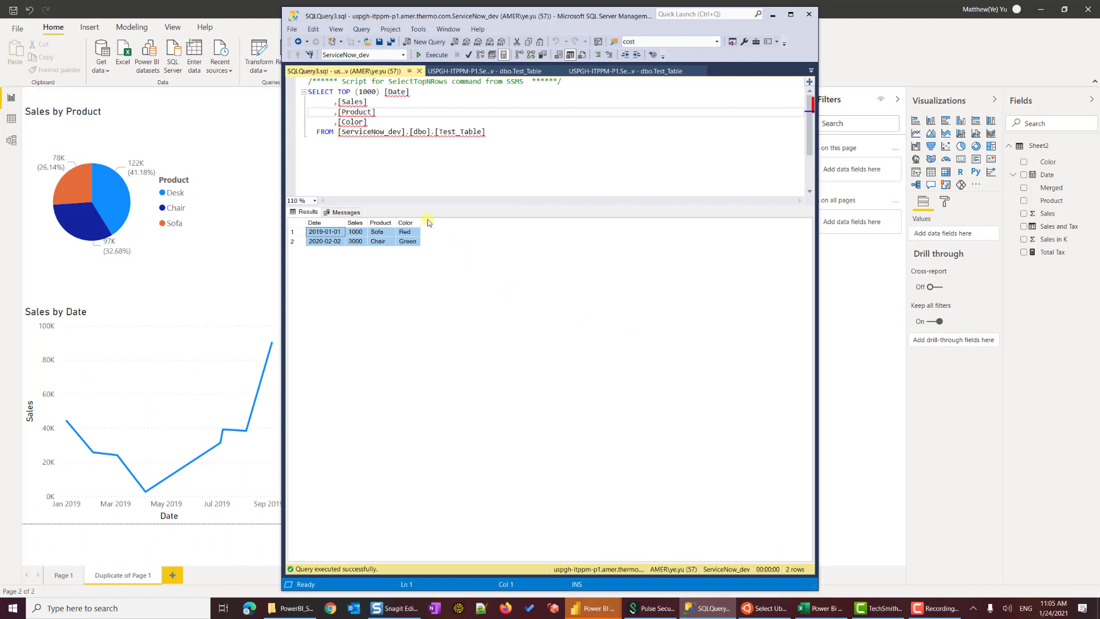
{"action": "left_click", "coordinate": [418, 156]}
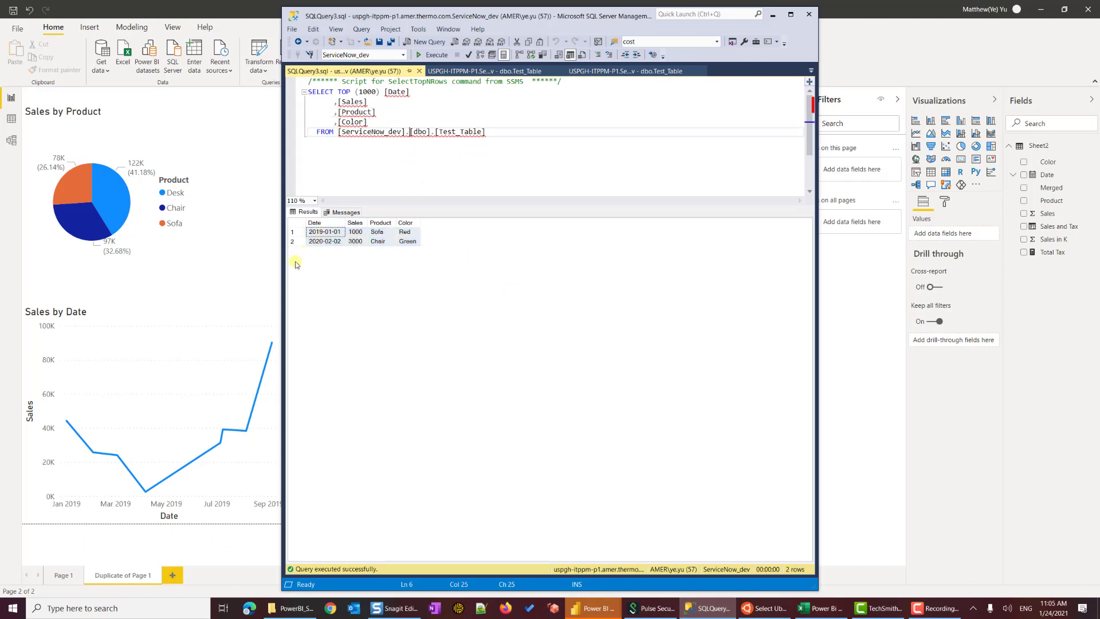
{"action": "left_click", "coordinate": [246, 243]}
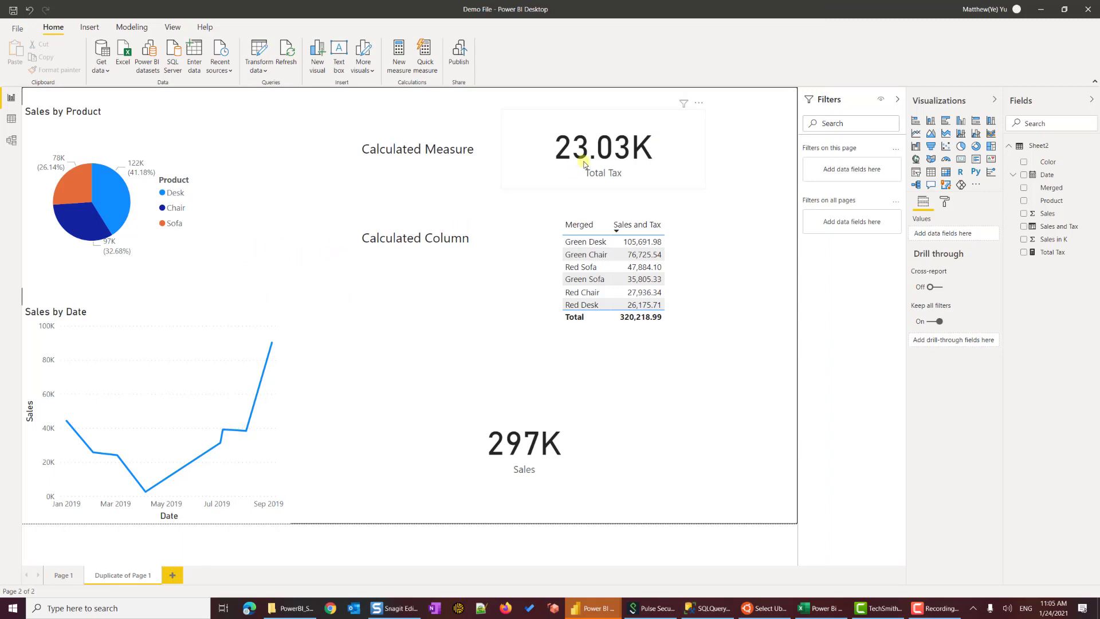
Step: Review the Sales and Tax column formula and the Total Tax measure, SUM(Sheet2[Sales]) * 0.0775
{"action": "left_click", "coordinate": [1055, 228]}
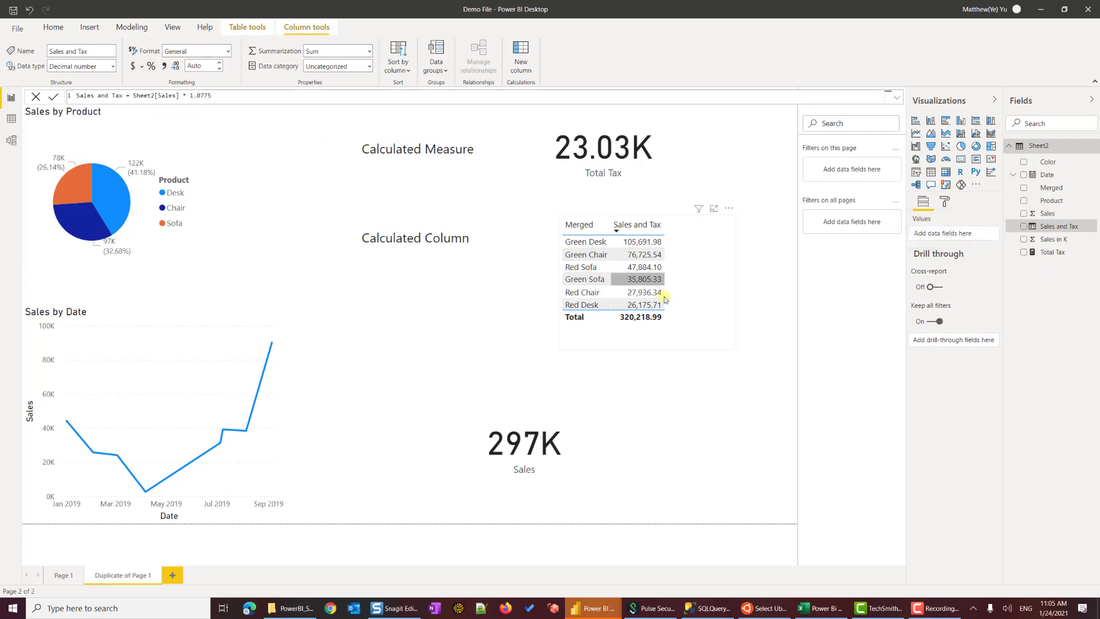
{"action": "left_click", "coordinate": [690, 310]}
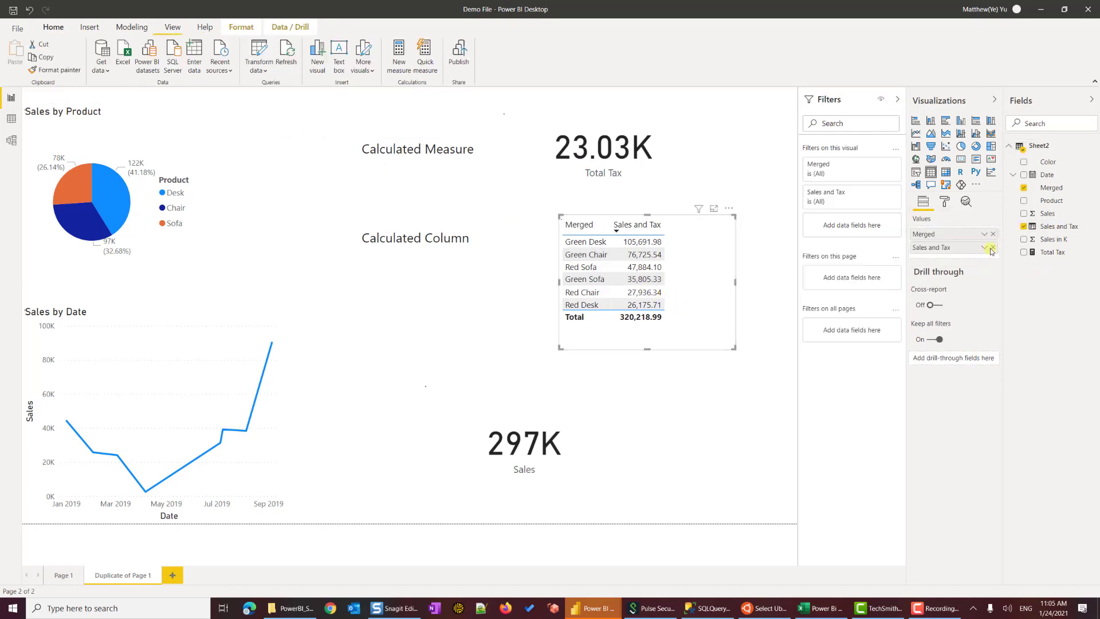
{"action": "left_click", "coordinate": [1054, 252]}
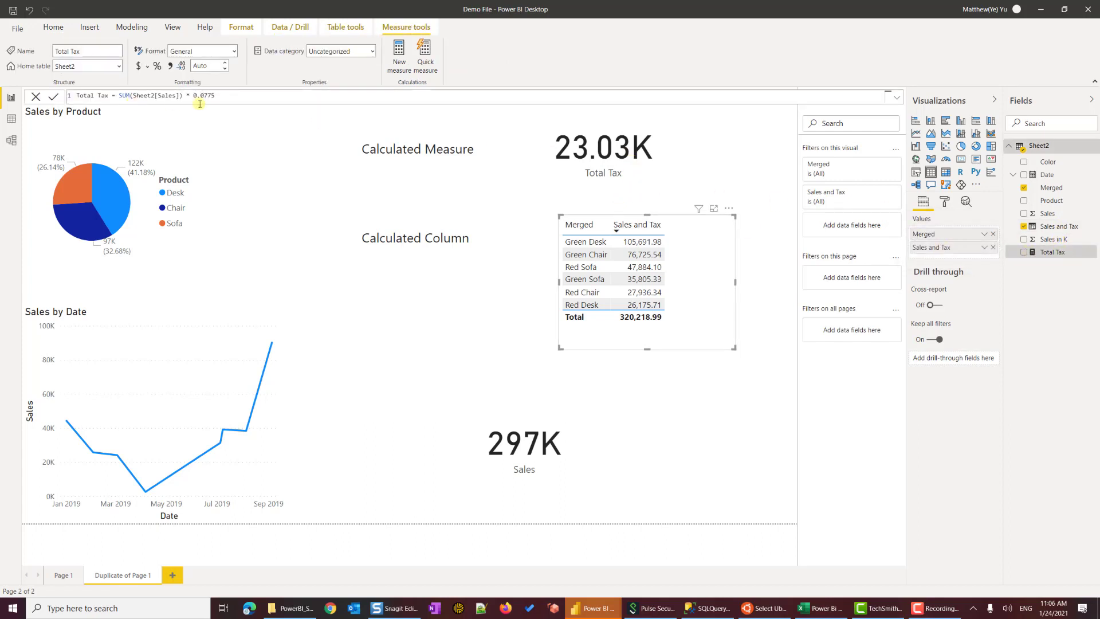
{"action": "left_click_drag", "start_coordinate": [216, 95], "coordinate": [100, 97]}
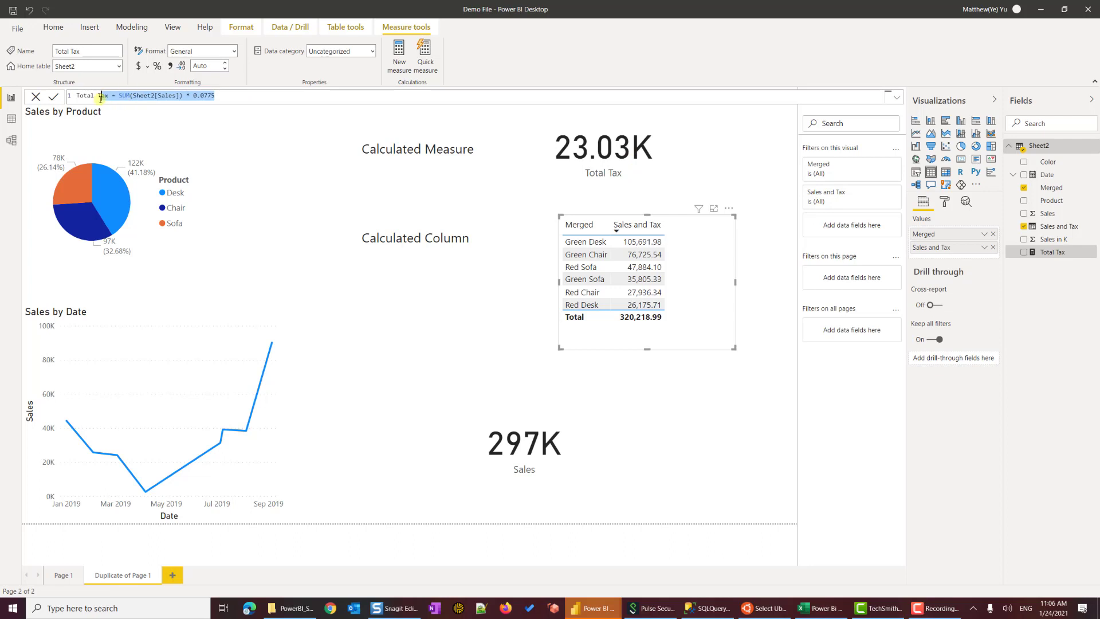
{"action": "left_click", "coordinate": [239, 164]}
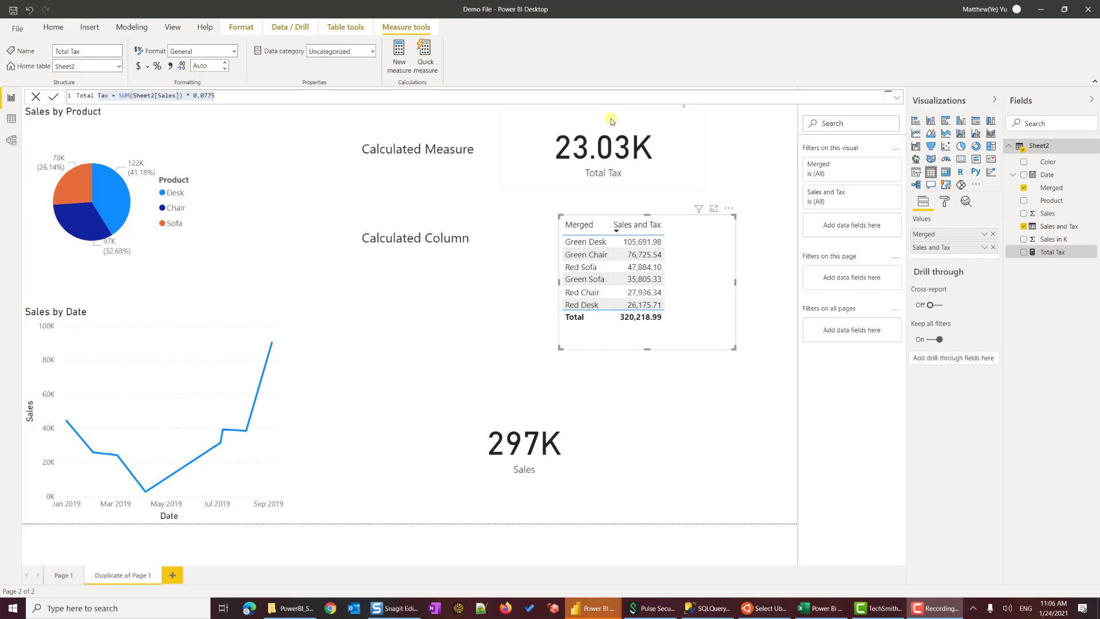
{"action": "mouse_move", "coordinate": [620, 152]}
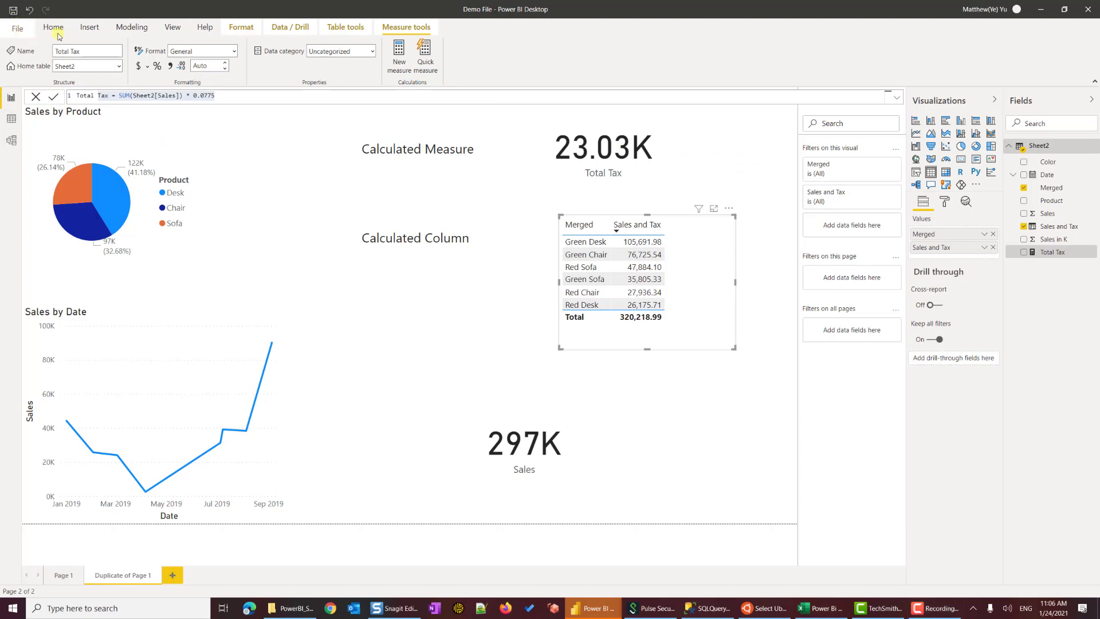
Step: Start a new blank report and begin importing data from SQL Server
{"action": "left_click", "coordinate": [22, 31]}
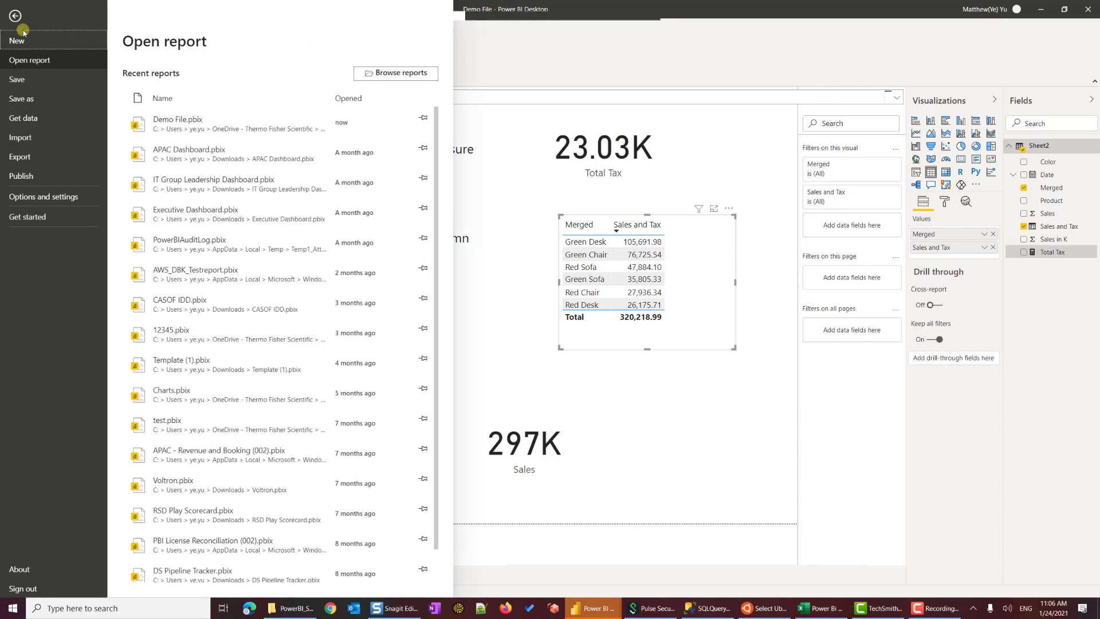
{"action": "left_click", "coordinate": [19, 40]}
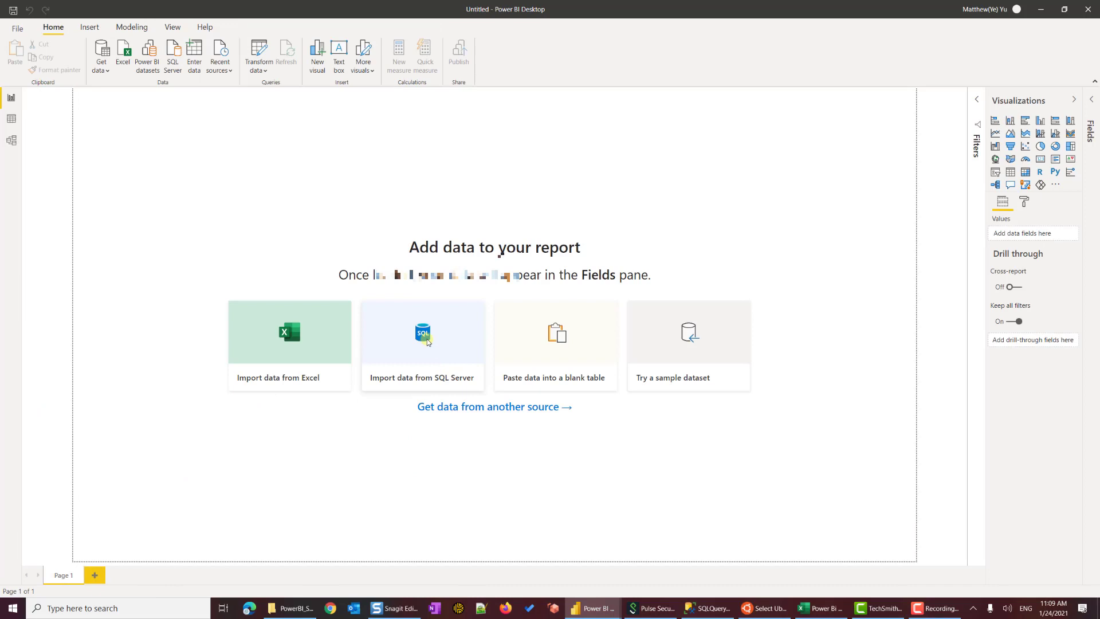
{"action": "left_click", "coordinate": [427, 342]}
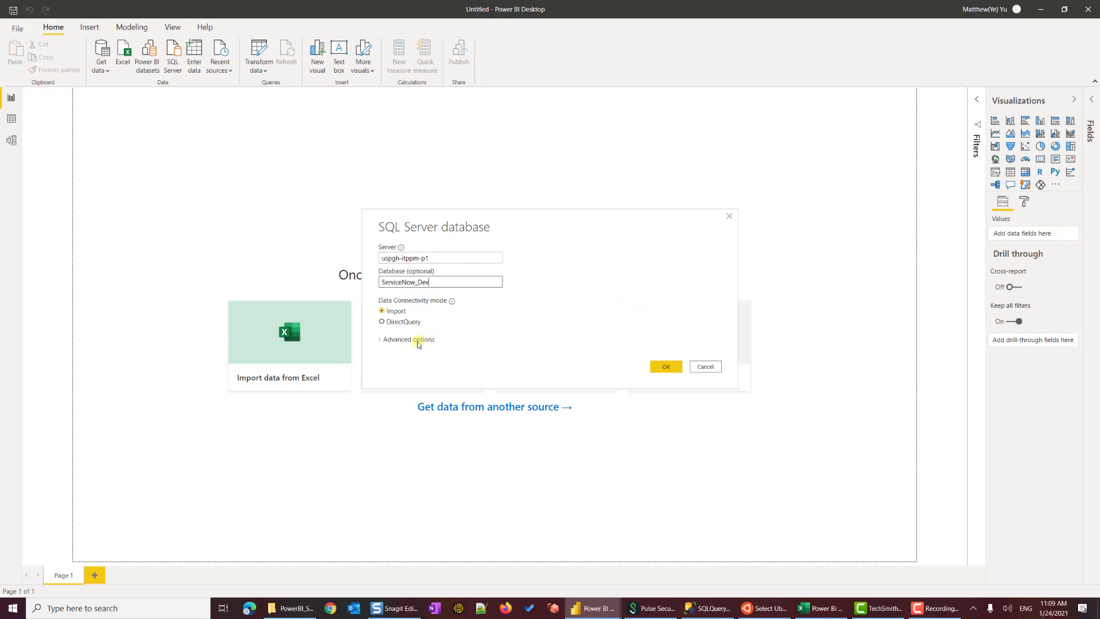
Step: Use the Test_Table SELECT query from SSMS as the SQL statement and load the results as Query1
{"action": "left_click", "coordinate": [418, 341]}
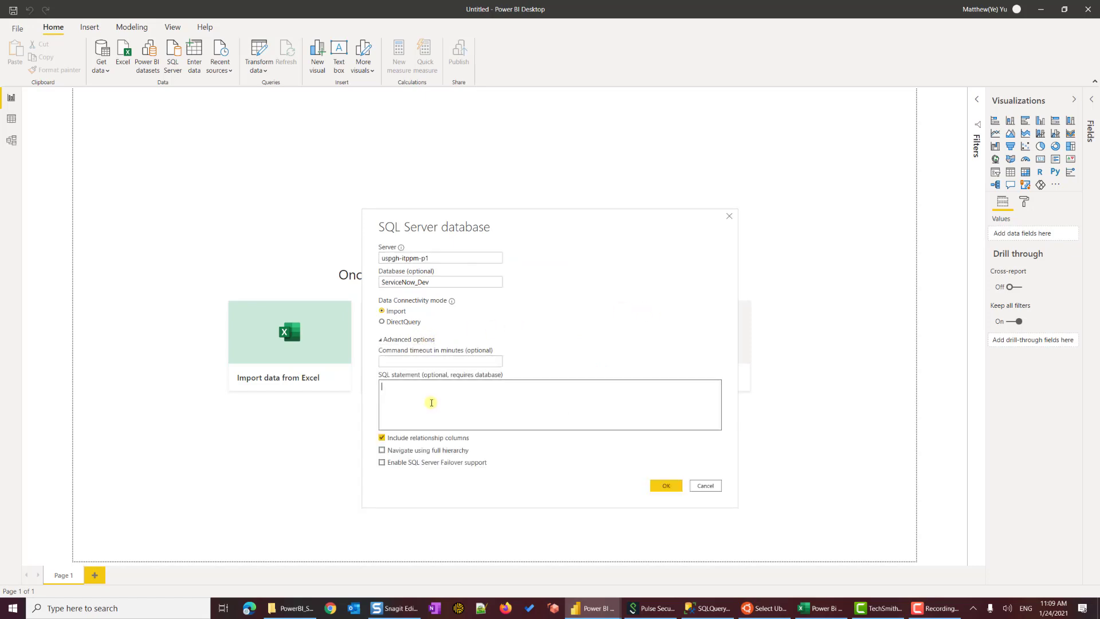
{"action": "left_click", "coordinate": [709, 607]}
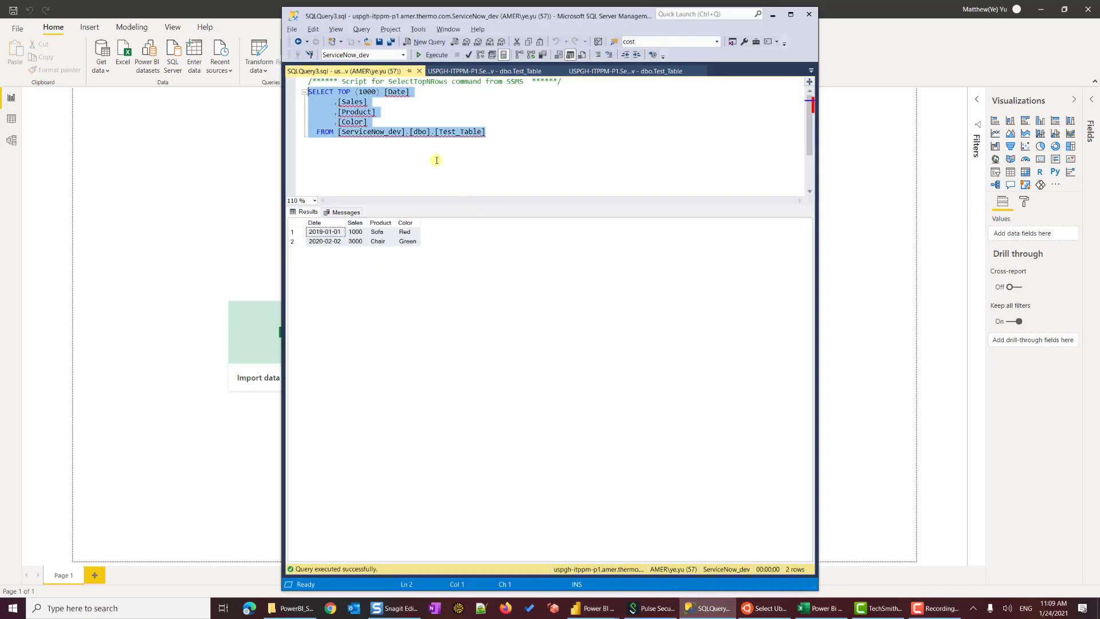
{"action": "right_click", "coordinate": [369, 134]}
{"action": "left_click", "coordinate": [424, 153]}
{"action": "key", "text": "alt+Tab"}
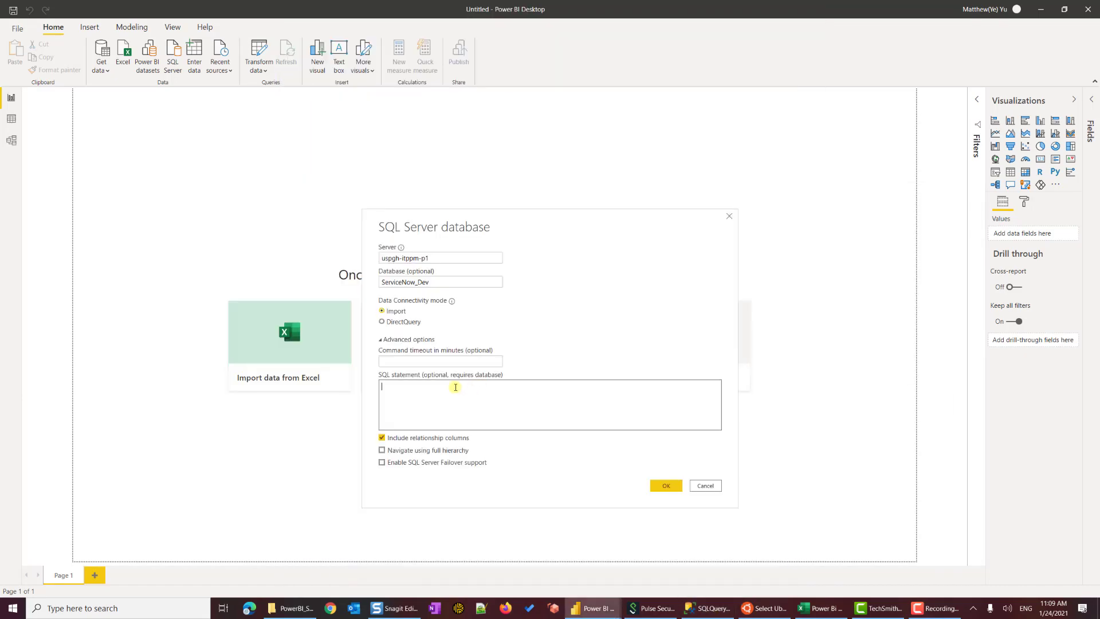
{"action": "right_click", "coordinate": [366, 400]}
{"action": "left_click", "coordinate": [420, 438]}
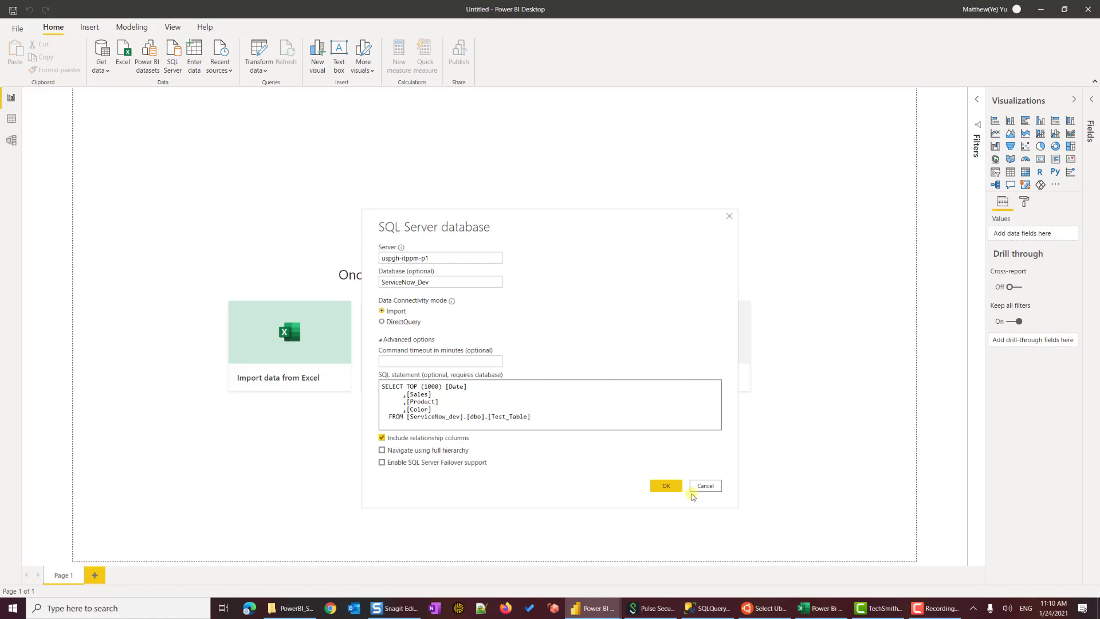
{"action": "left_click", "coordinate": [668, 488]}
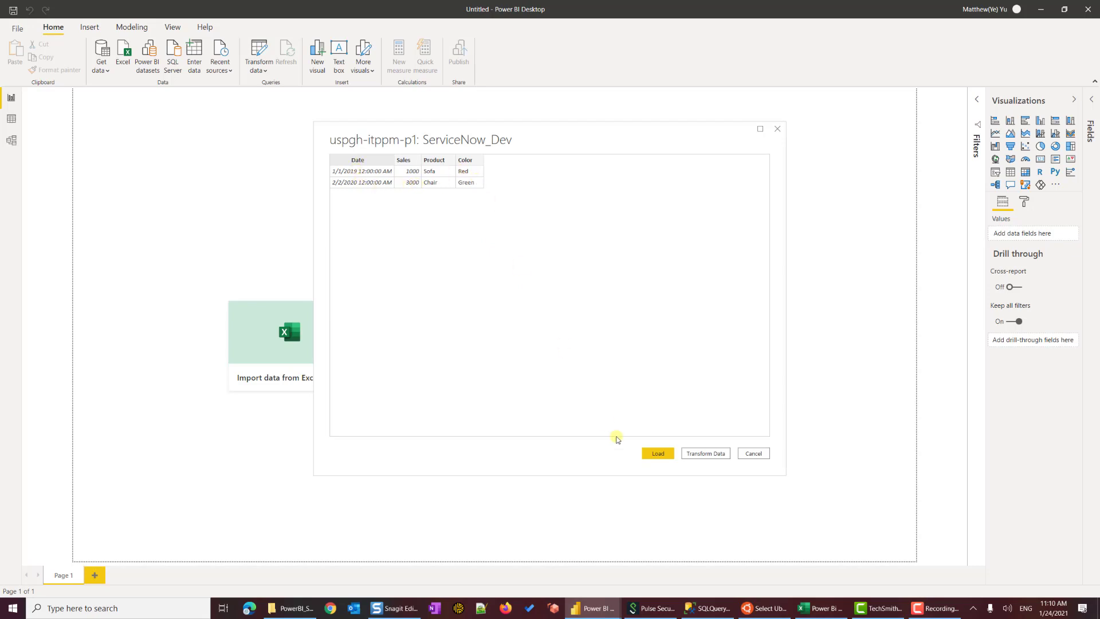
{"action": "left_click", "coordinate": [656, 456]}
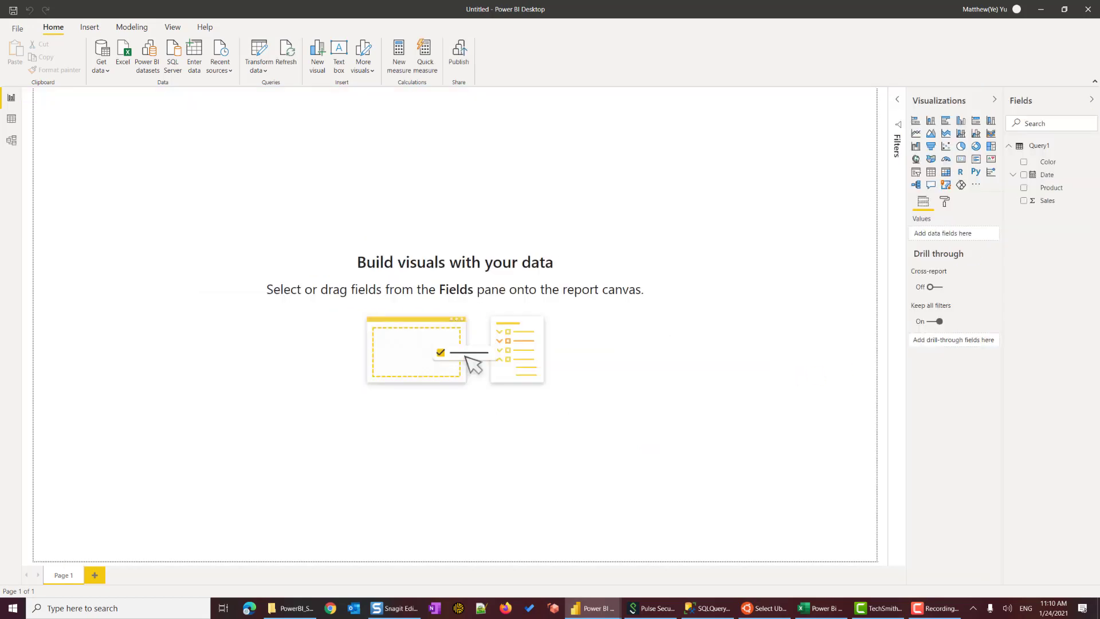
Step: Open Query1 in Advanced Editor and copy its full Sql.Database Source line
{"action": "left_click", "coordinate": [264, 53]}
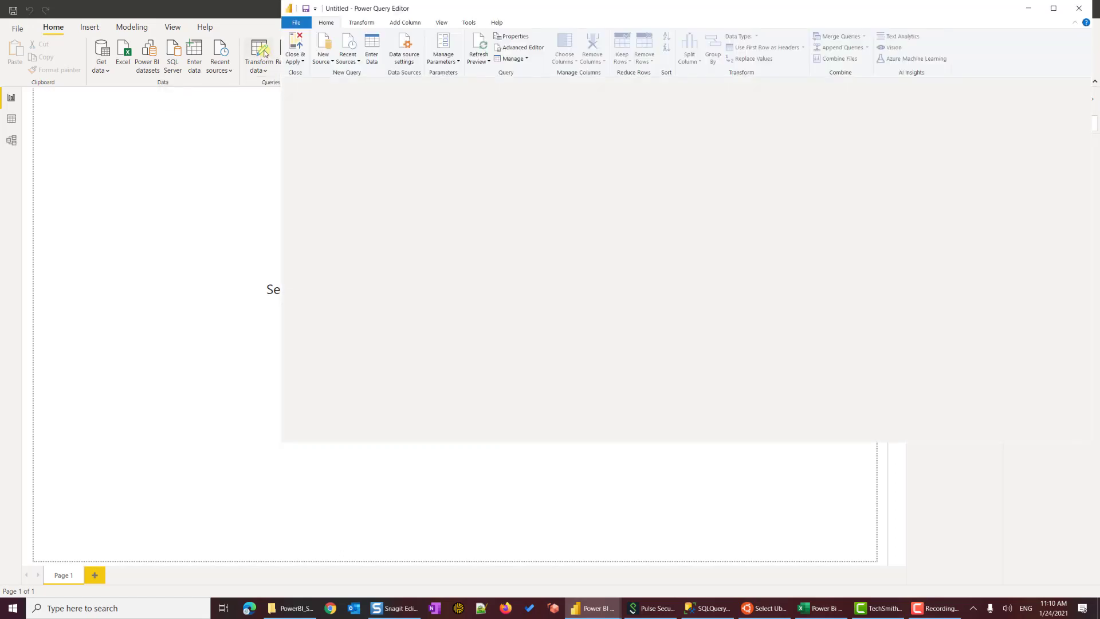
{"action": "right_click", "coordinate": [308, 106]}
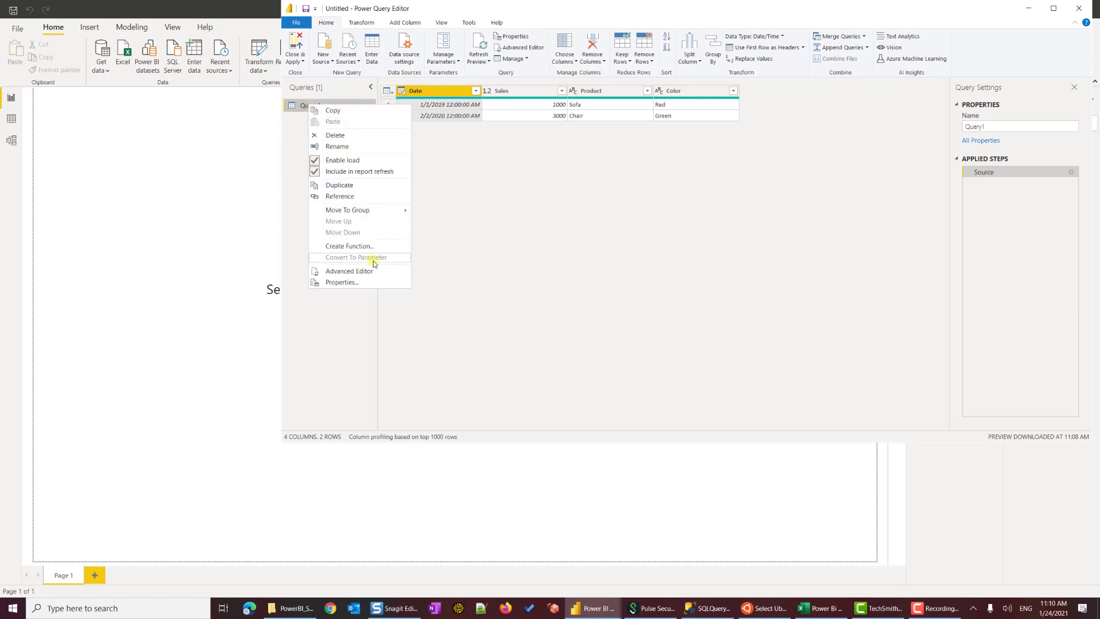
{"action": "left_click", "coordinate": [367, 273]}
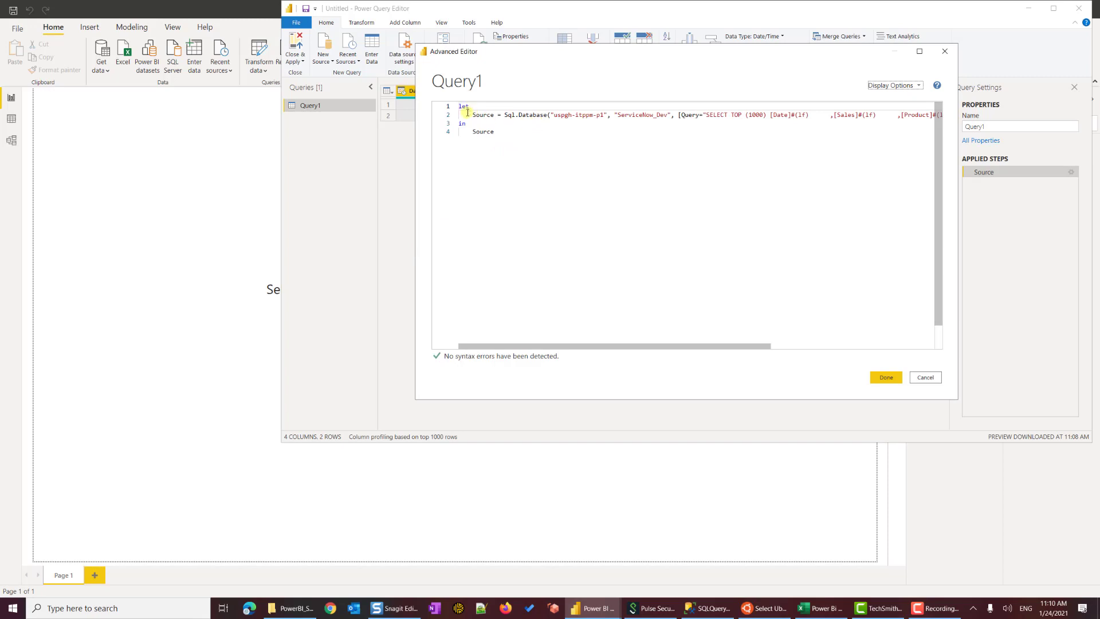
{"action": "left_click_drag", "start_coordinate": [467, 113], "coordinate": [929, 115]}
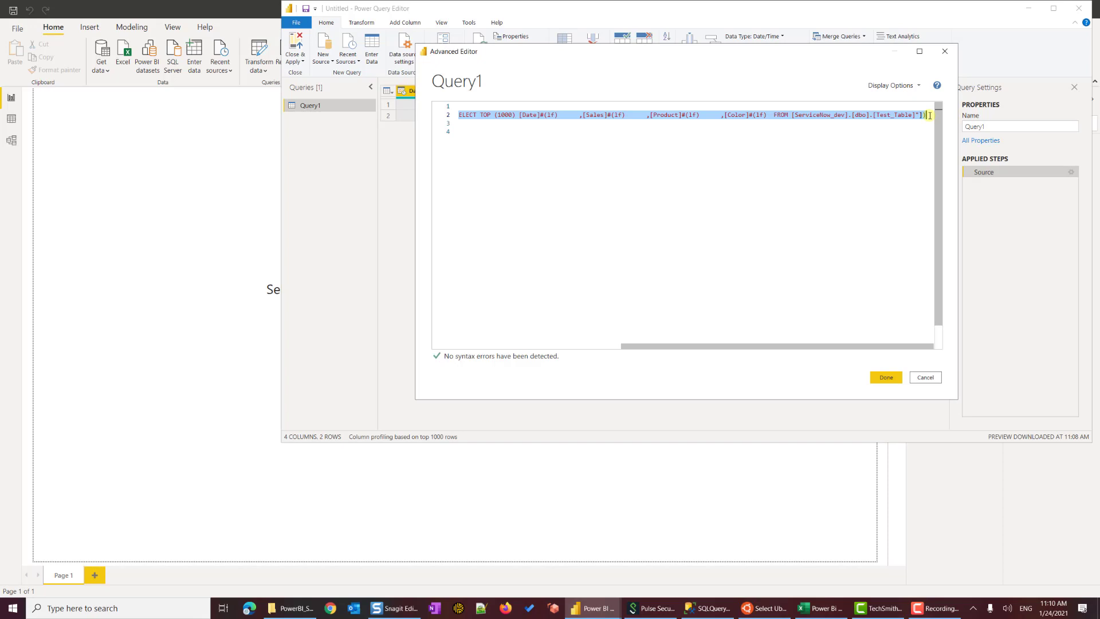
{"action": "left_click", "coordinate": [589, 610]}
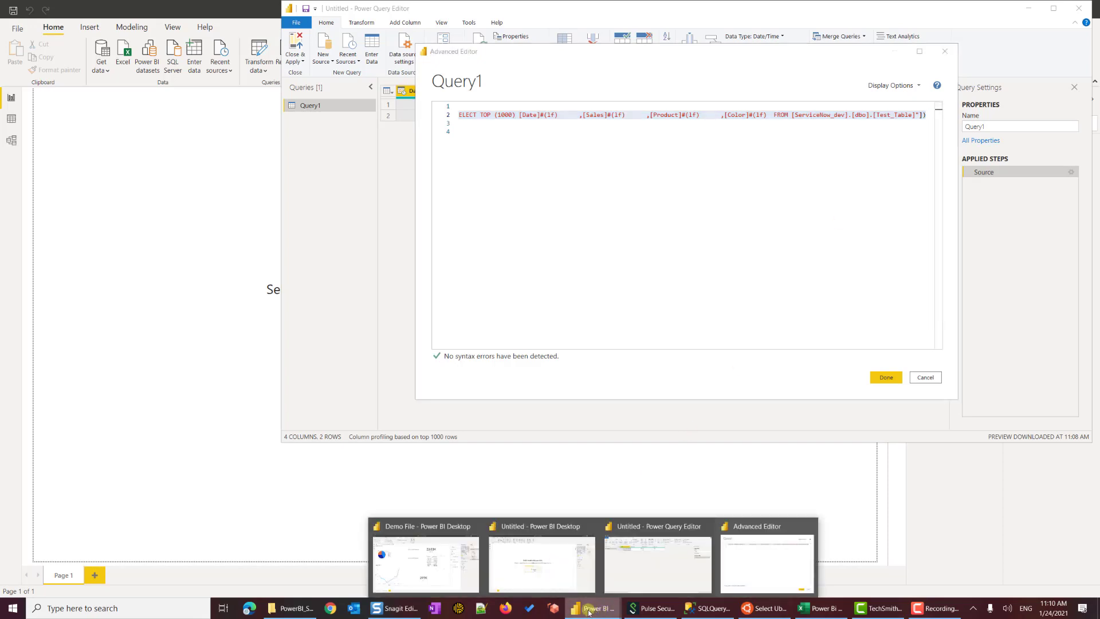
Step: In the Demo File report, open the Sheet2 query in Advanced Editor
{"action": "left_click", "coordinate": [439, 564]}
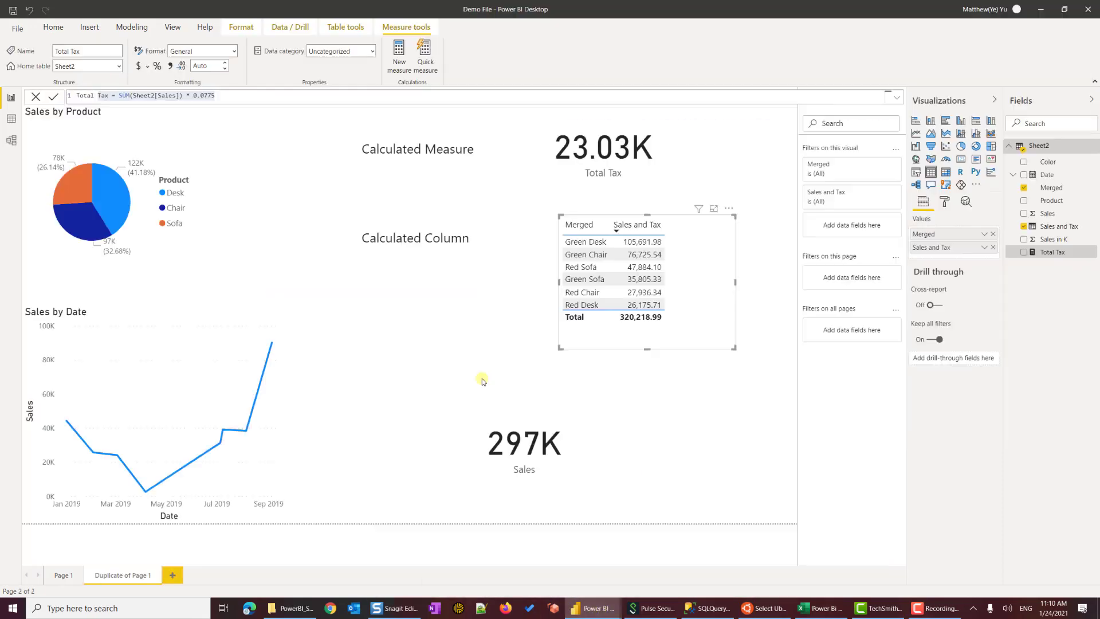
{"action": "left_click", "coordinate": [52, 29]}
{"action": "left_click", "coordinate": [262, 49]}
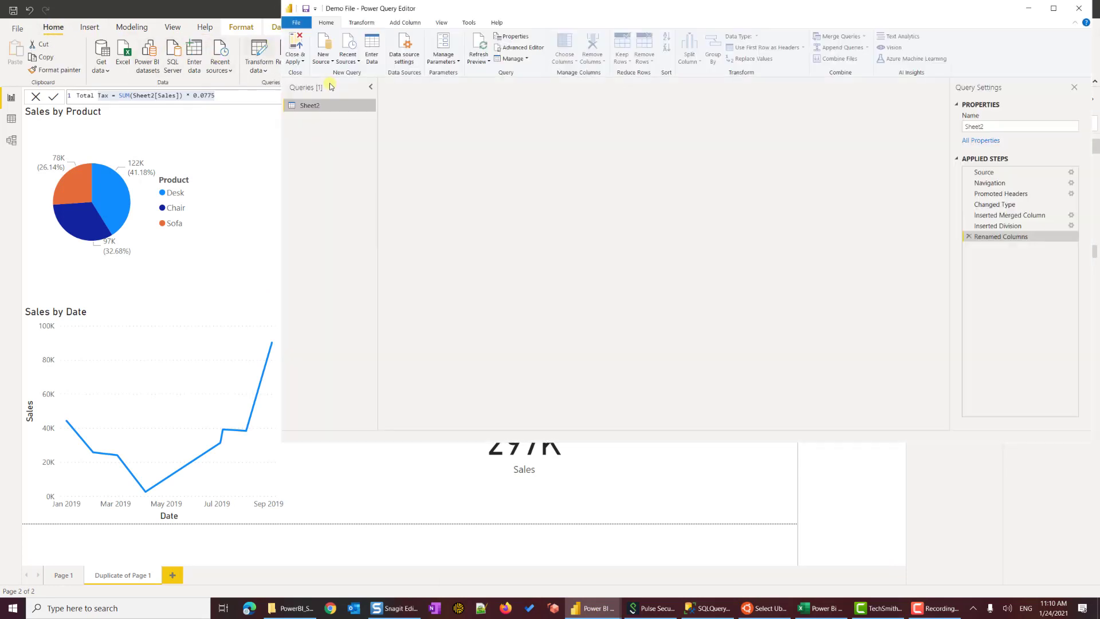
{"action": "right_click", "coordinate": [324, 106]}
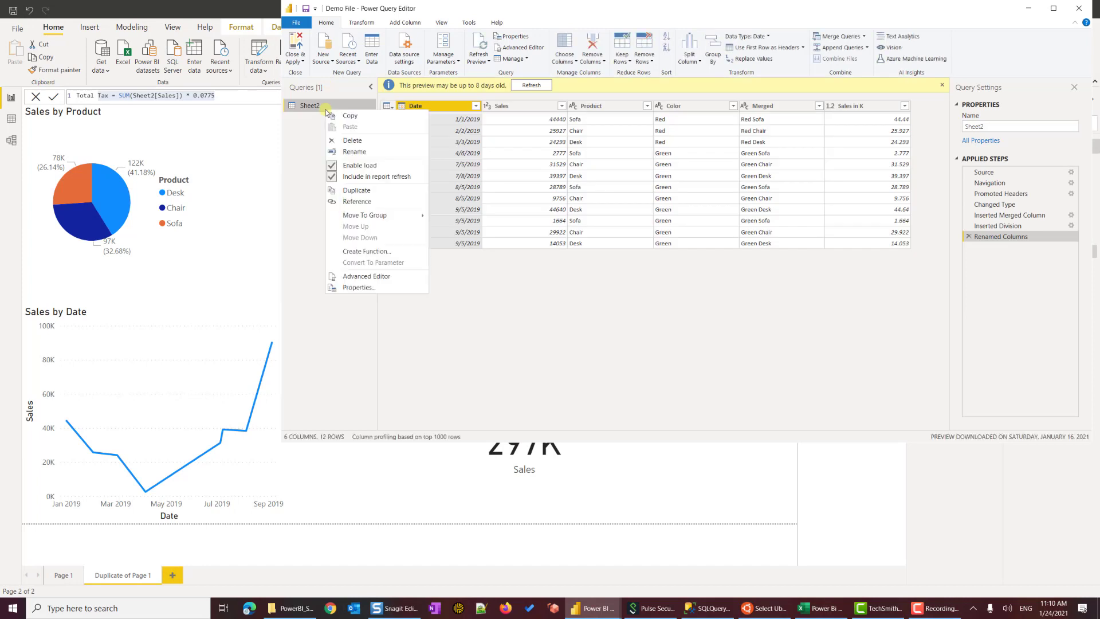
{"action": "left_click", "coordinate": [356, 276]}
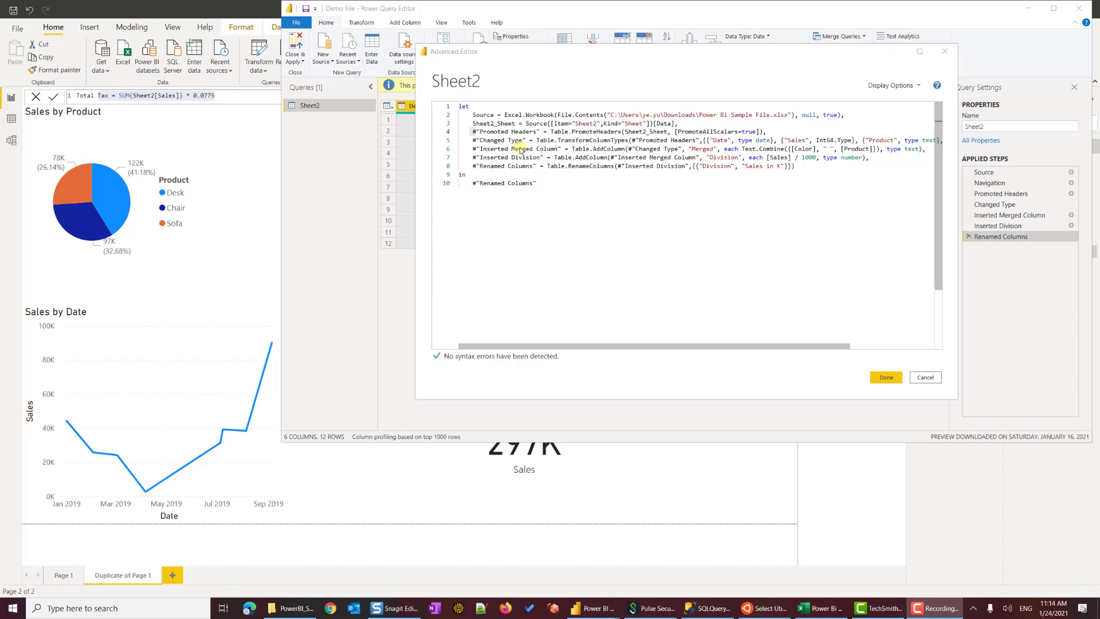
Step: Review Sheet2's Excel source steps: Source, Sheet2_Sheet, Promoted Headers and Changed Type
{"action": "left_click", "coordinate": [475, 132]}
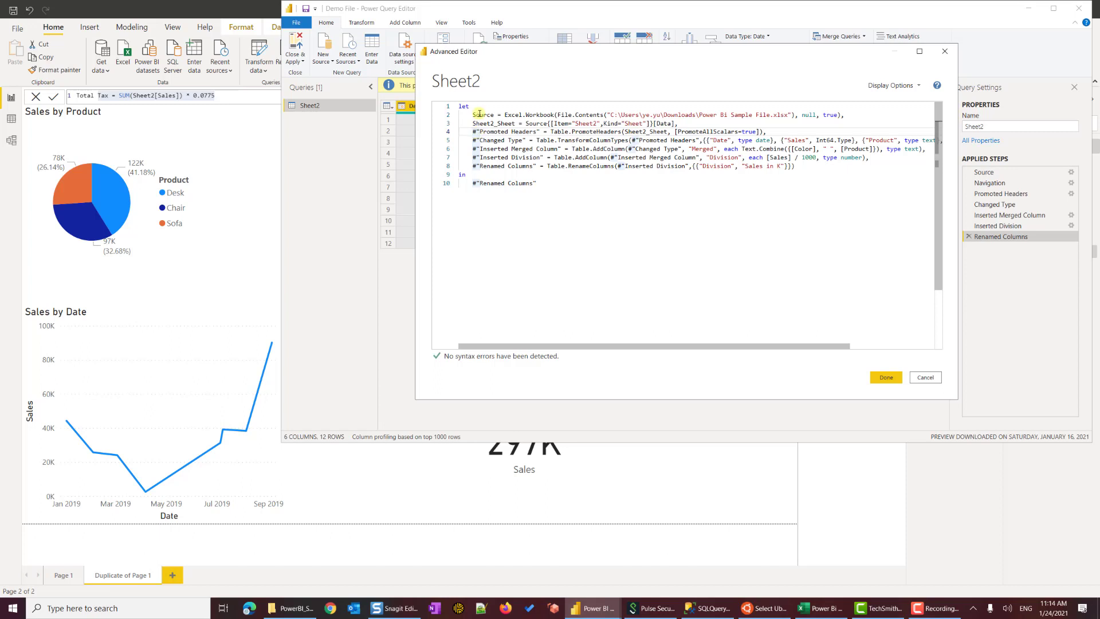
{"action": "left_click_drag", "start_coordinate": [472, 115], "coordinate": [618, 141]}
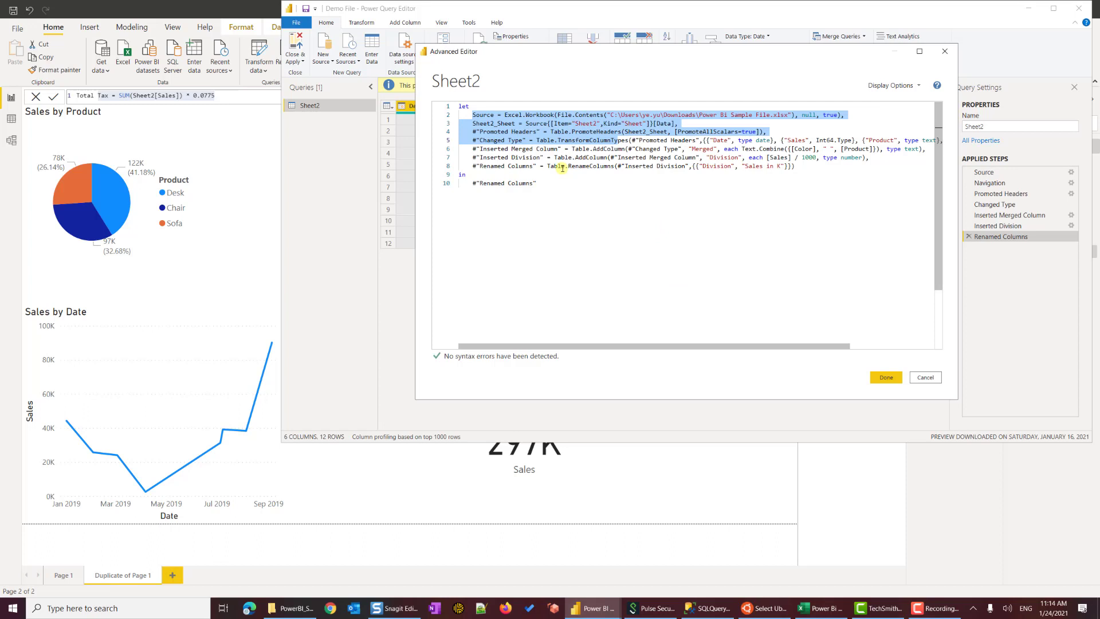
{"action": "double_click", "coordinate": [483, 124]}
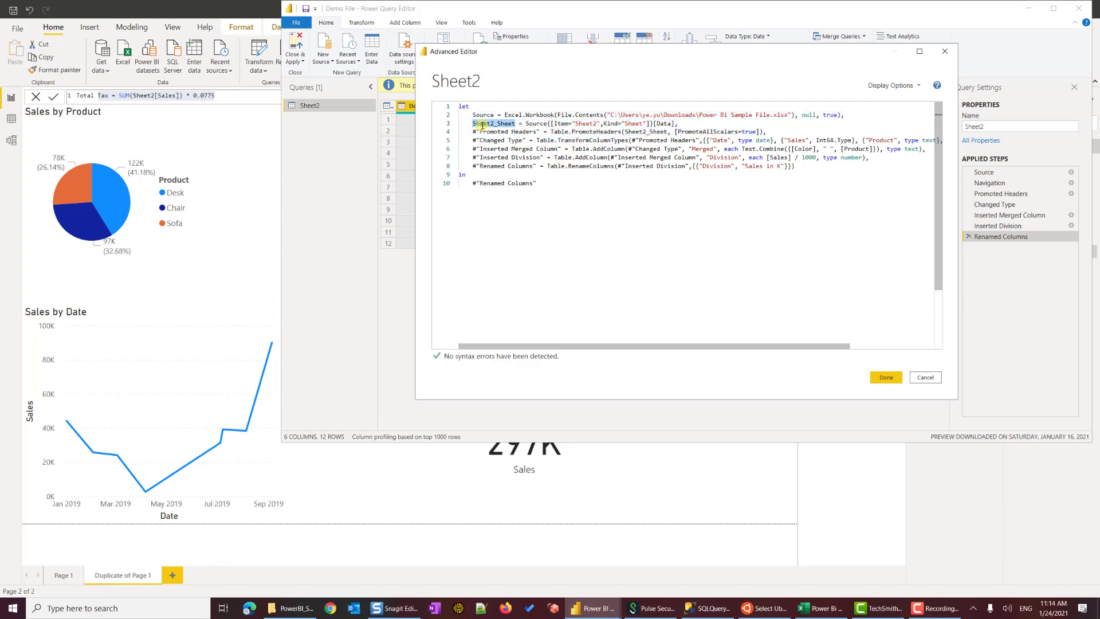
{"action": "left_click_drag", "start_coordinate": [480, 132], "coordinate": [538, 132]}
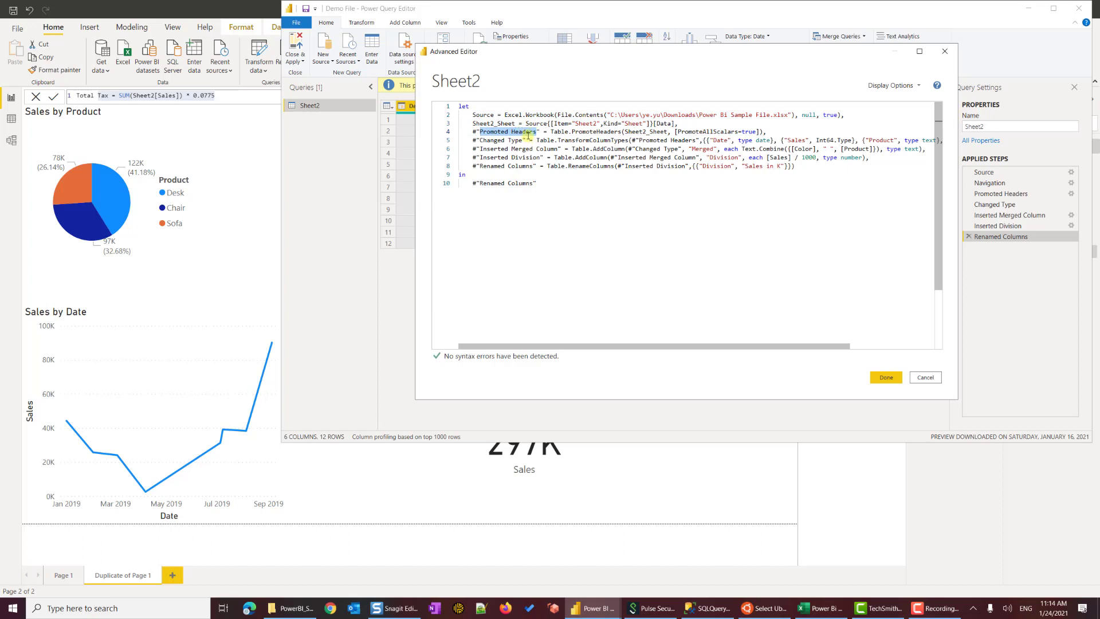
{"action": "left_click_drag", "start_coordinate": [523, 141], "coordinate": [480, 140]}
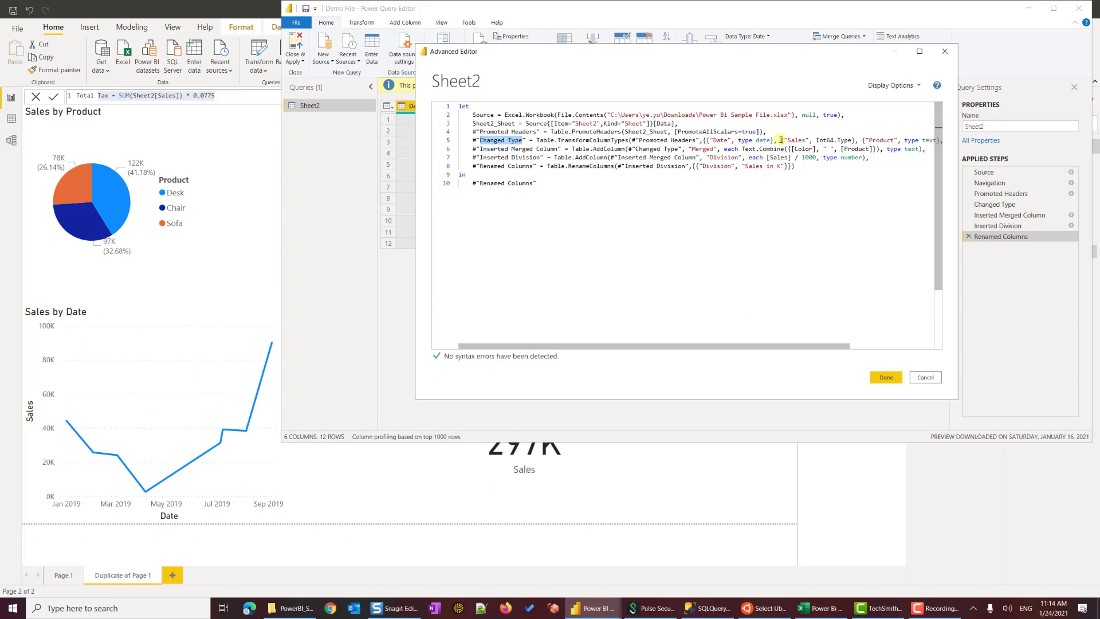
{"action": "left_click", "coordinate": [508, 132]}
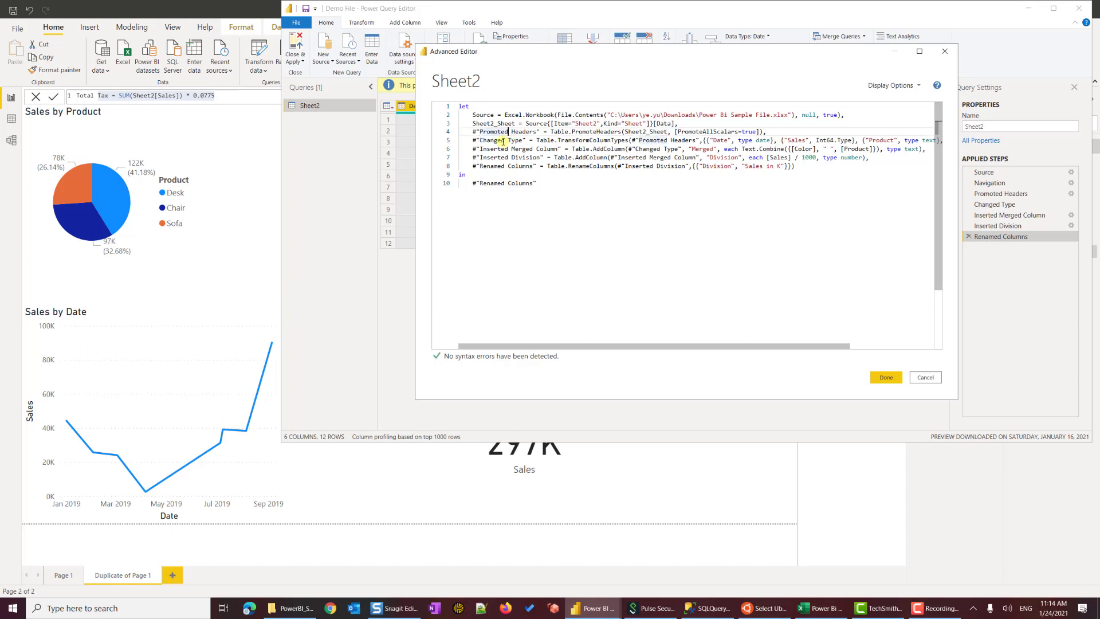
{"action": "double_click", "coordinate": [502, 140]}
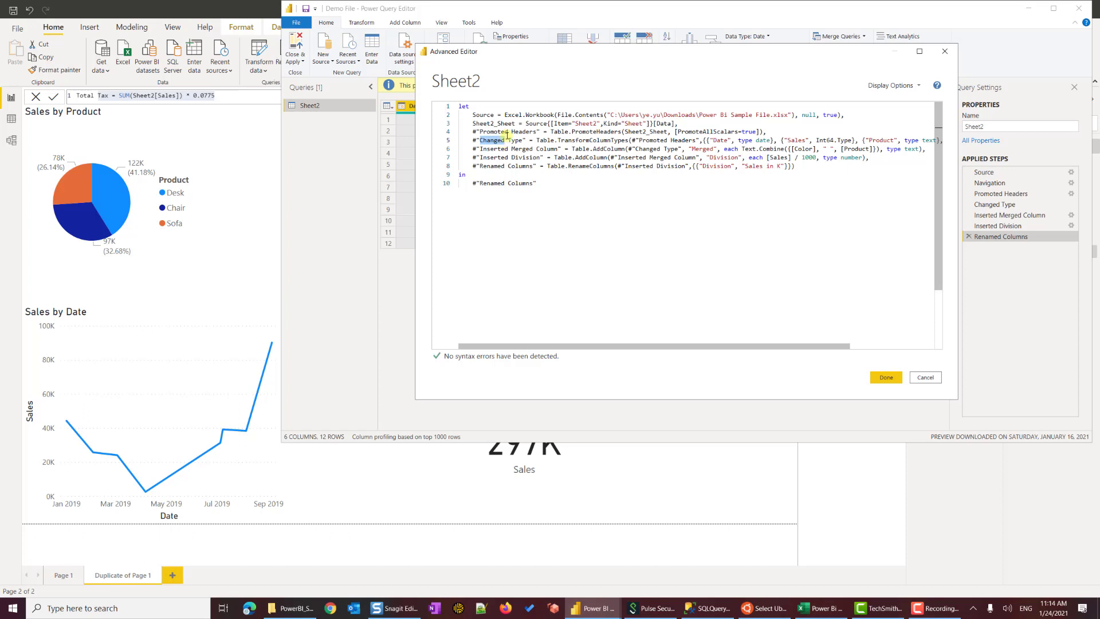
{"action": "left_click_drag", "start_coordinate": [469, 116], "coordinate": [526, 140]}
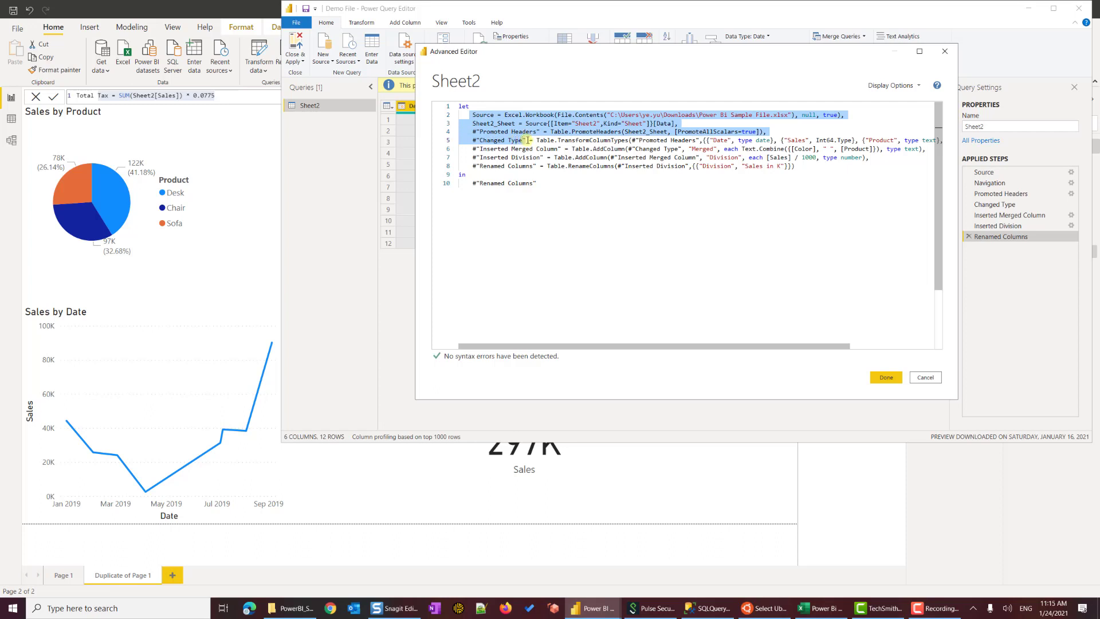
{"action": "left_click", "coordinate": [506, 132]}
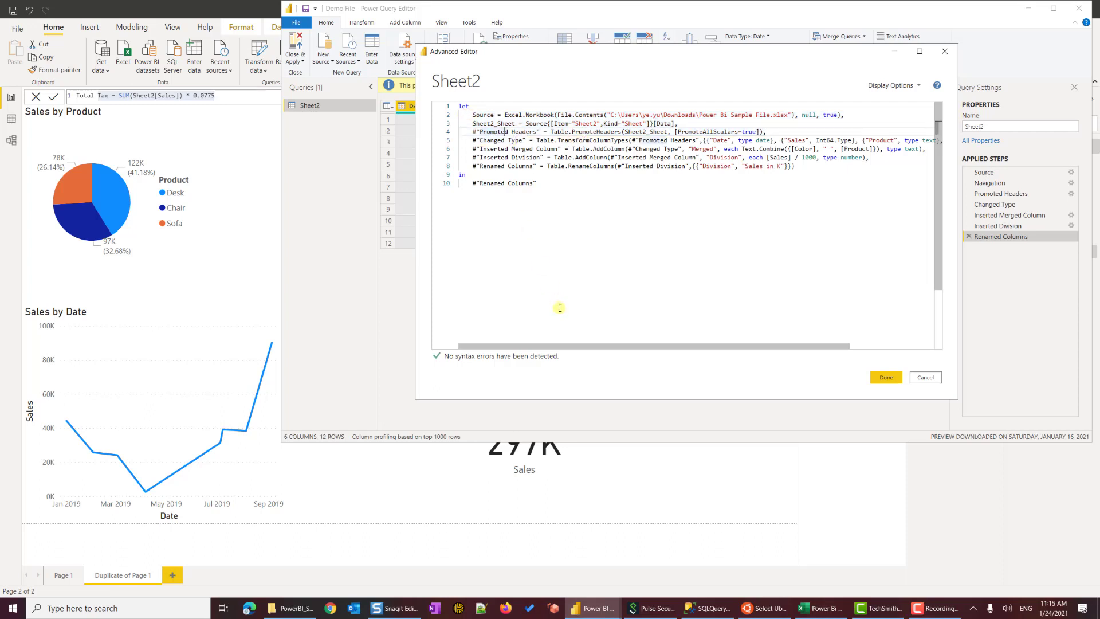
Step: Replace Sheet2's lines 2–5 with the pasted SQL Server Source line plus a trailing comma
{"action": "left_click_drag", "start_coordinate": [474, 115], "coordinate": [951, 140]}
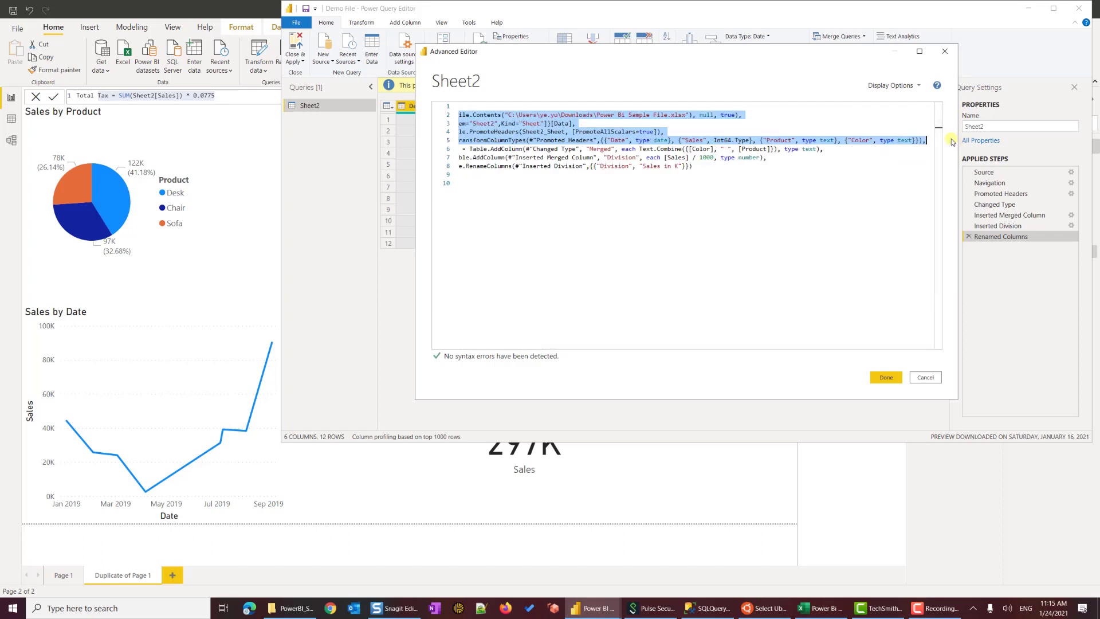
{"action": "key", "text": "Delete"}
{"action": "right_click", "coordinate": [481, 113]}
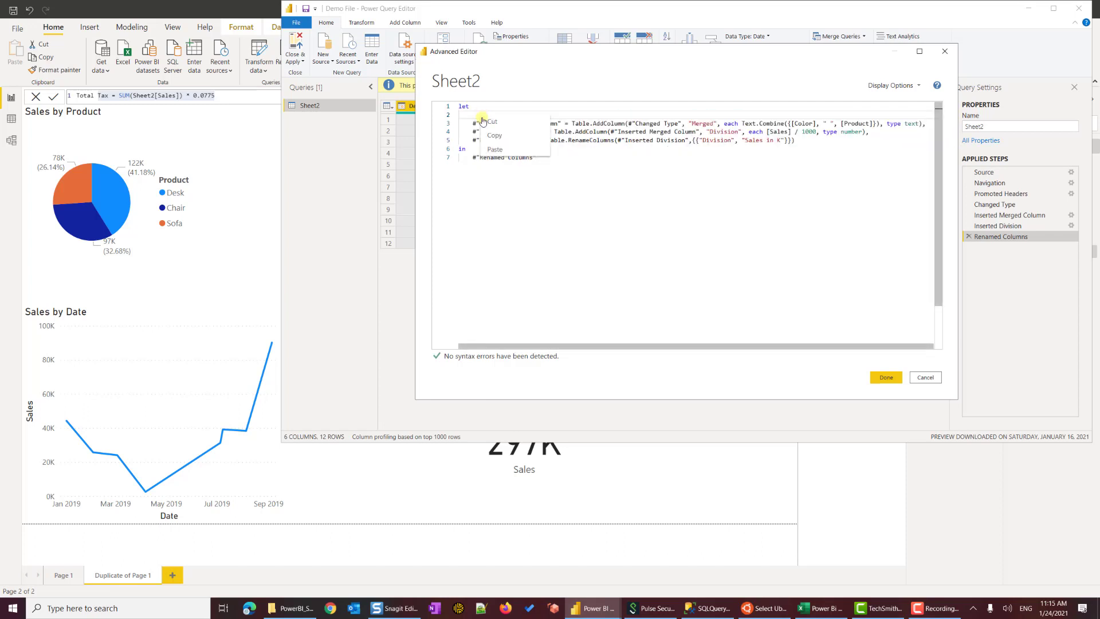
{"action": "left_click", "coordinate": [493, 150]}
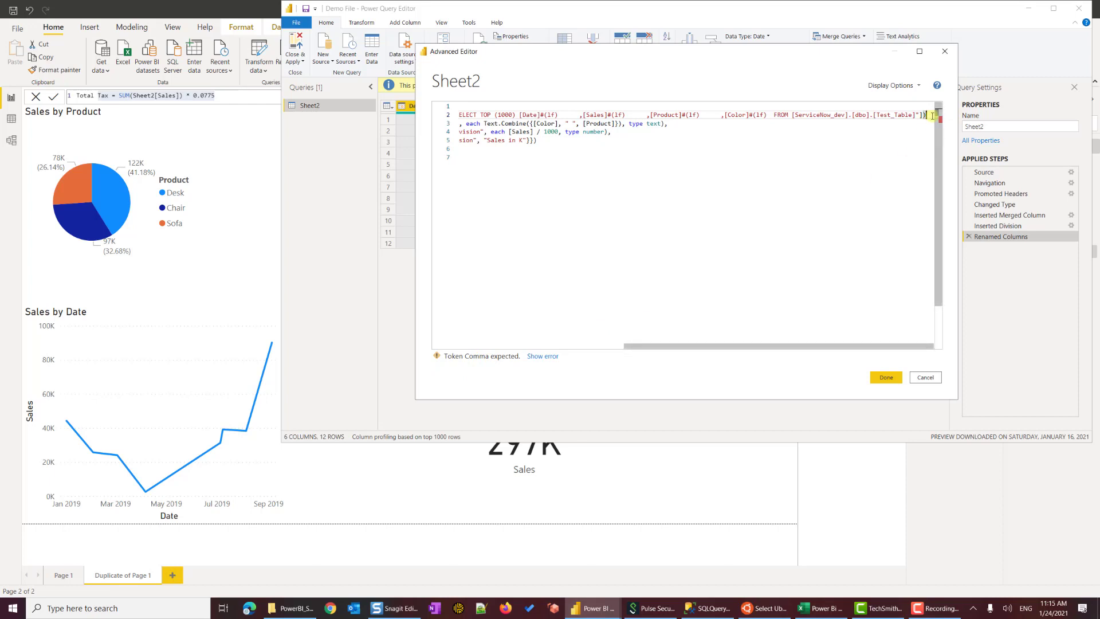
{"action": "type", "text": ","}
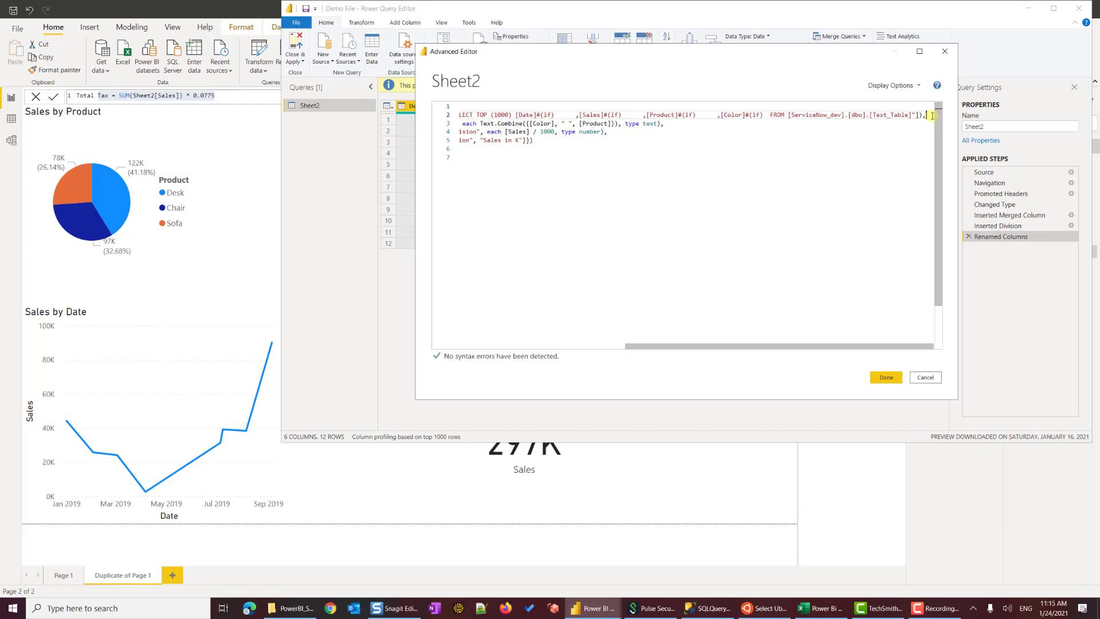
{"action": "left_click_drag", "start_coordinate": [662, 348], "coordinate": [447, 348]}
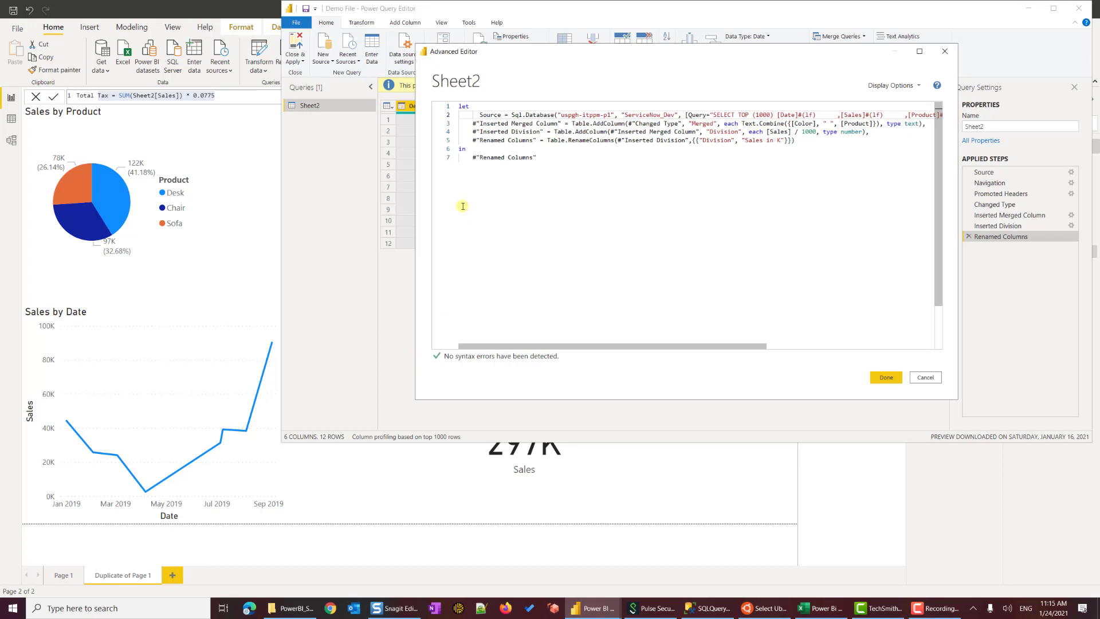
Step: Trace the step references for Inserted Merged Column, Inserted Division and Renamed Columns
{"action": "left_click_drag", "start_coordinate": [558, 123], "coordinate": [480, 124]}
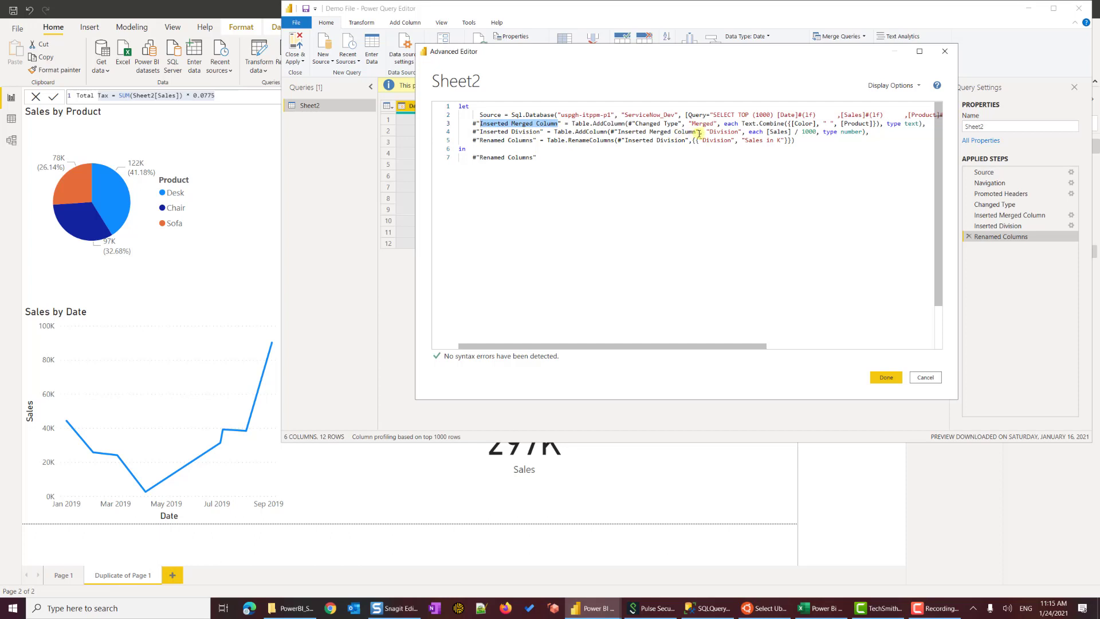
{"action": "left_click_drag", "start_coordinate": [699, 133], "coordinate": [620, 131]}
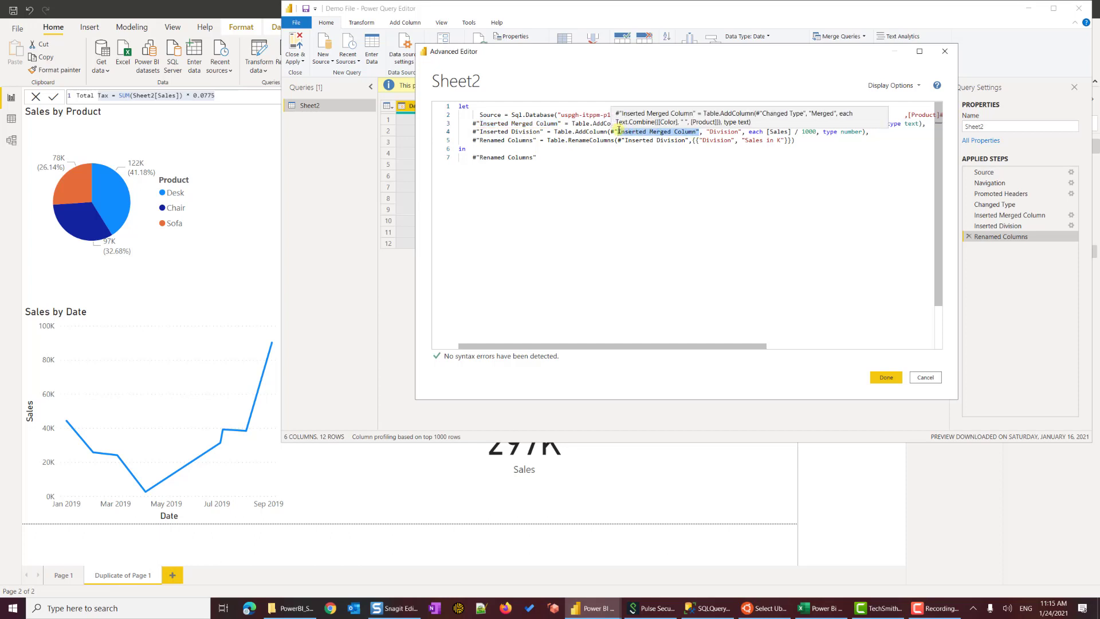
{"action": "left_click_drag", "start_coordinate": [542, 133], "coordinate": [479, 131]}
{"action": "left_click", "coordinate": [682, 140]}
{"action": "left_click_drag", "start_coordinate": [682, 141], "coordinate": [628, 141]}
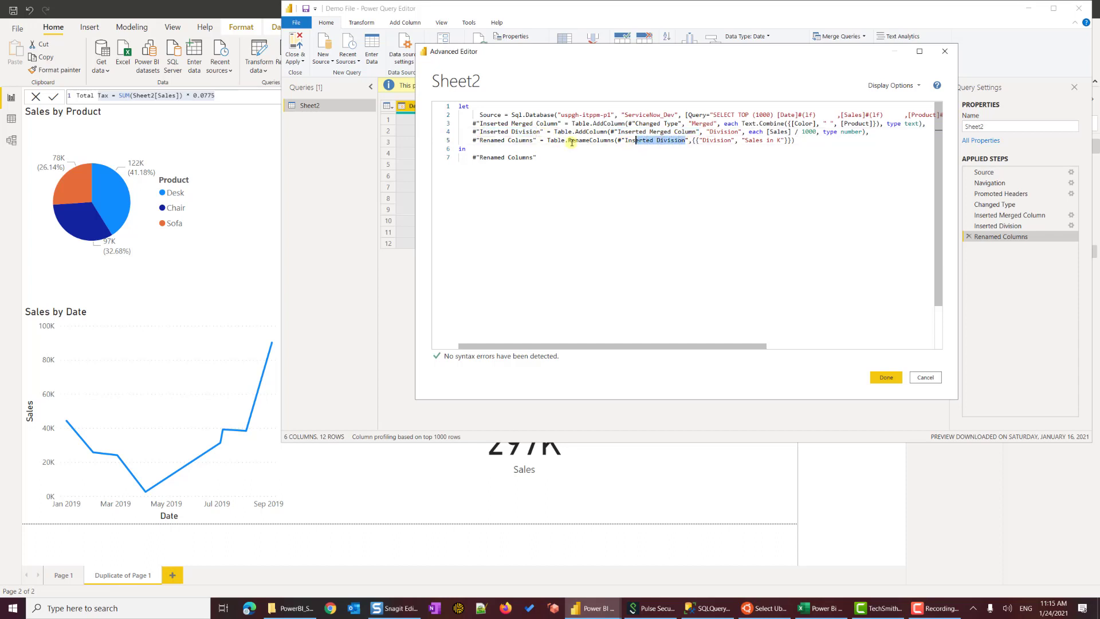
{"action": "left_click_drag", "start_coordinate": [533, 141], "coordinate": [480, 158]}
Step: Make line 3's Inserted Merged Column step reference Source instead of Changed Type
{"action": "double_click", "coordinate": [492, 114]}
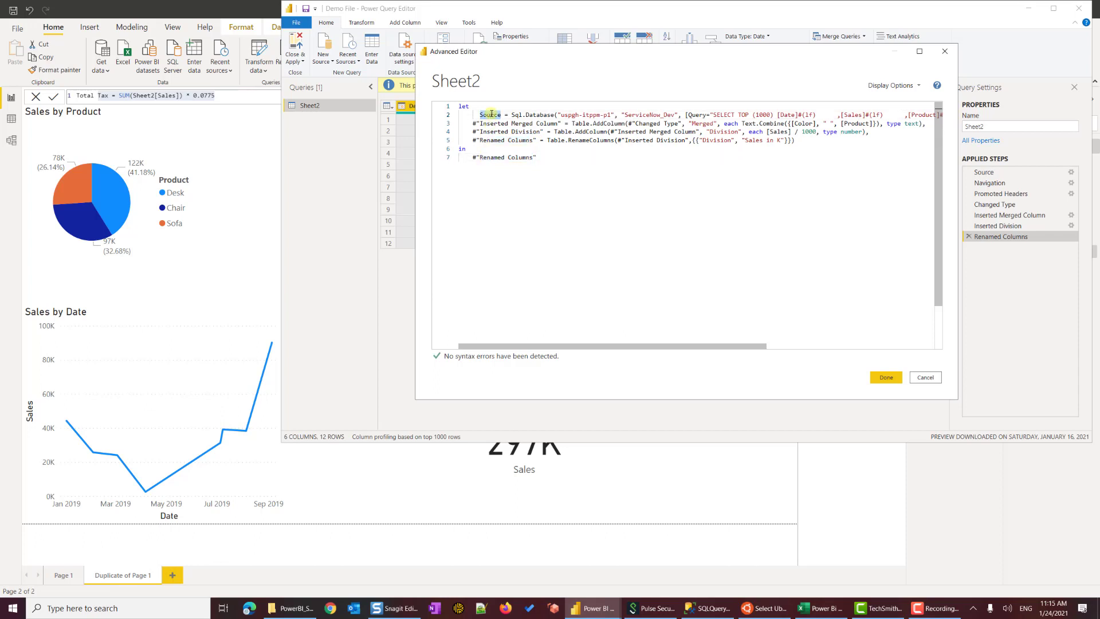
{"action": "right_click", "coordinate": [491, 114]}
{"action": "left_click", "coordinate": [505, 136]}
{"action": "left_click_drag", "start_coordinate": [679, 123], "coordinate": [636, 125]}
{"action": "right_click", "coordinate": [653, 124]}
{"action": "left_click", "coordinate": [668, 159]}
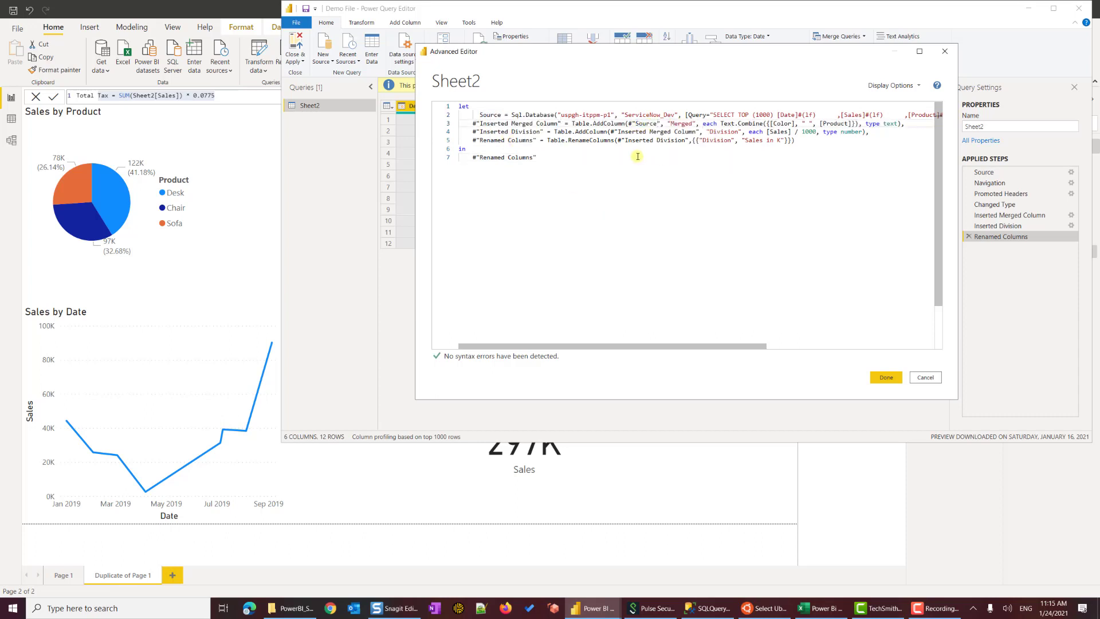
{"action": "double_click", "coordinate": [490, 114]}
{"action": "double_click", "coordinate": [646, 124]}
{"action": "left_click_drag", "start_coordinate": [480, 123], "coordinate": [695, 132]}
{"action": "left_click", "coordinate": [623, 170]}
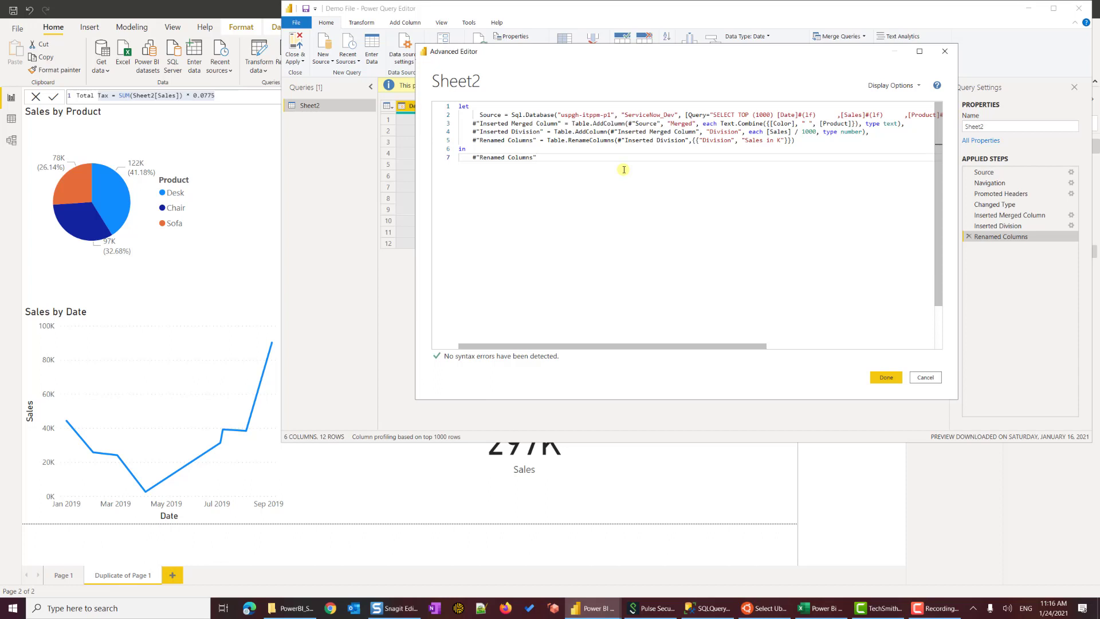
Step: Close Advanced Editor and check the two-row preview at Inserted Merged Column, Inserted Division and Renamed Columns
{"action": "left_click", "coordinate": [886, 376]}
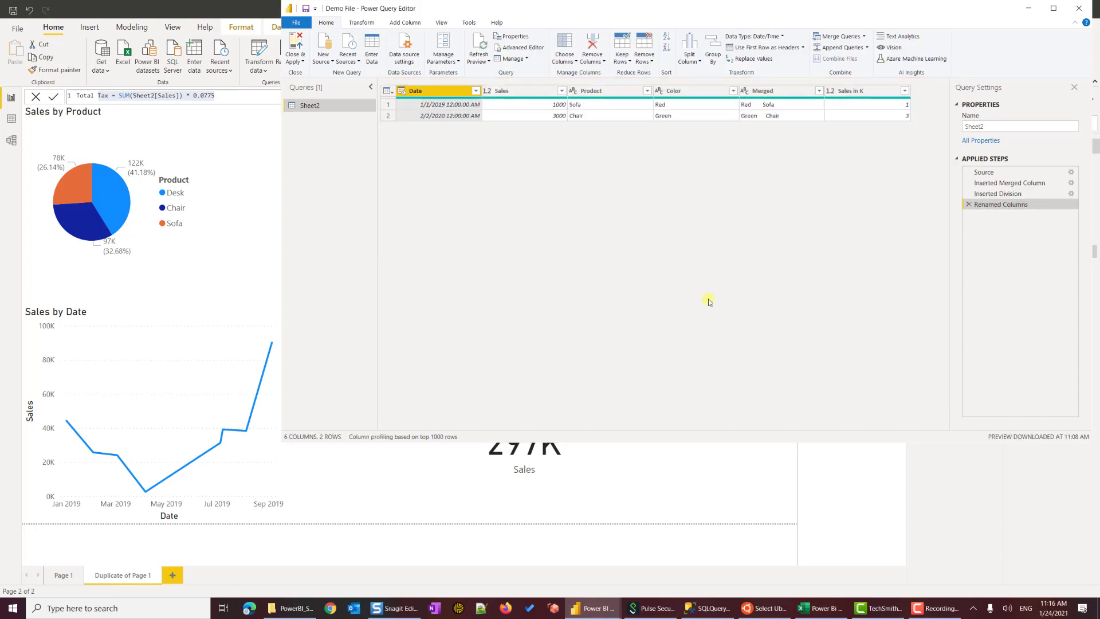
{"action": "left_click", "coordinate": [442, 112]}
{"action": "left_click", "coordinate": [443, 110]}
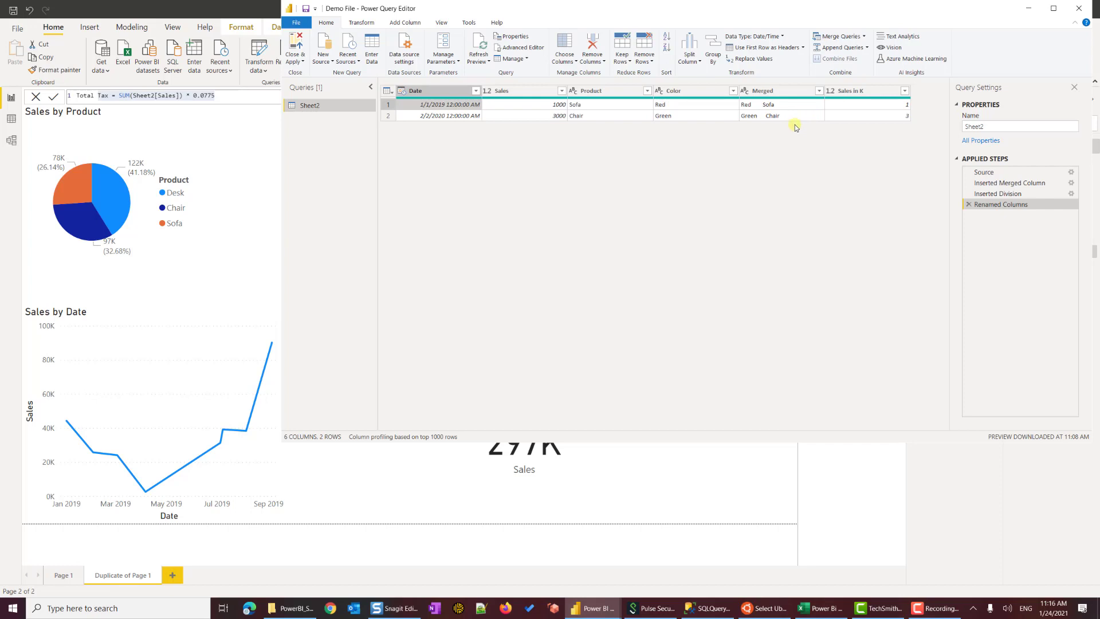
{"action": "left_click", "coordinate": [1000, 182]}
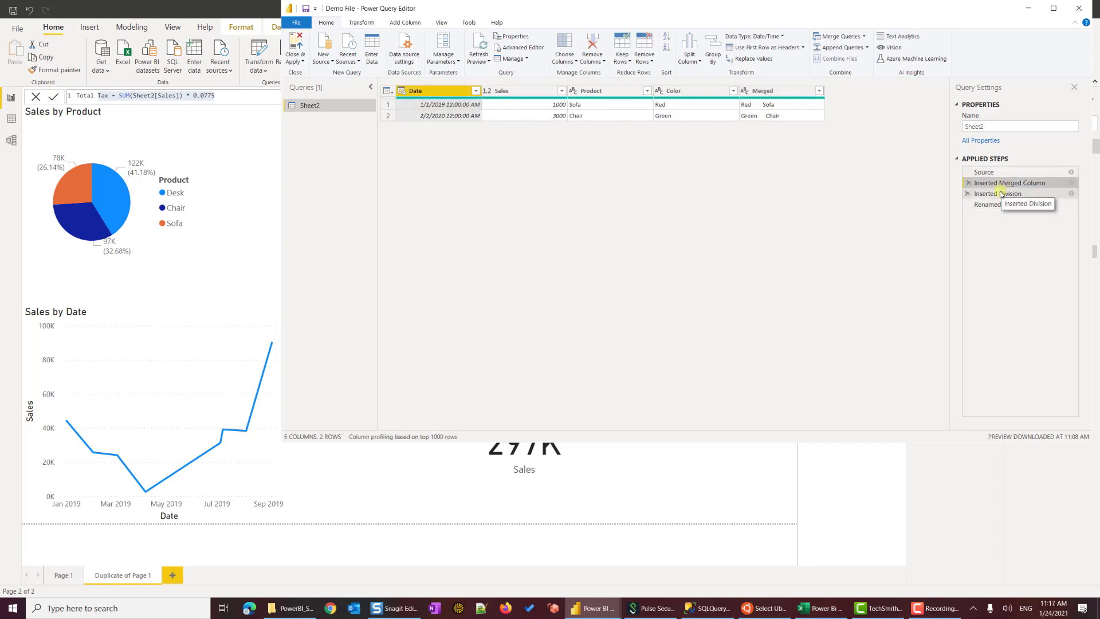
{"action": "left_click", "coordinate": [998, 194]}
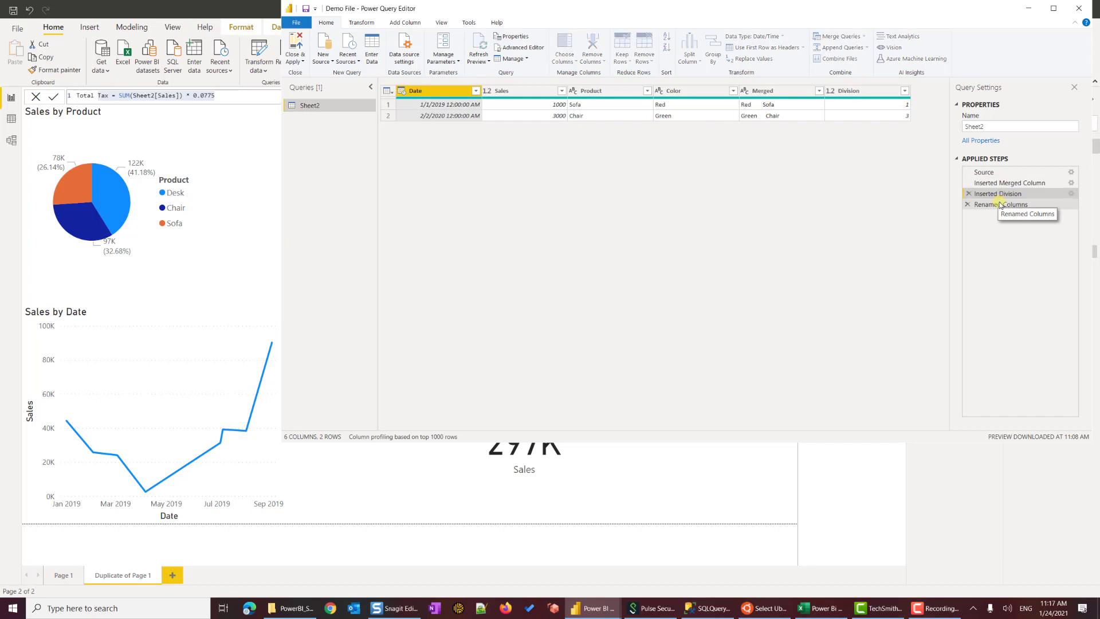
{"action": "left_click", "coordinate": [999, 204]}
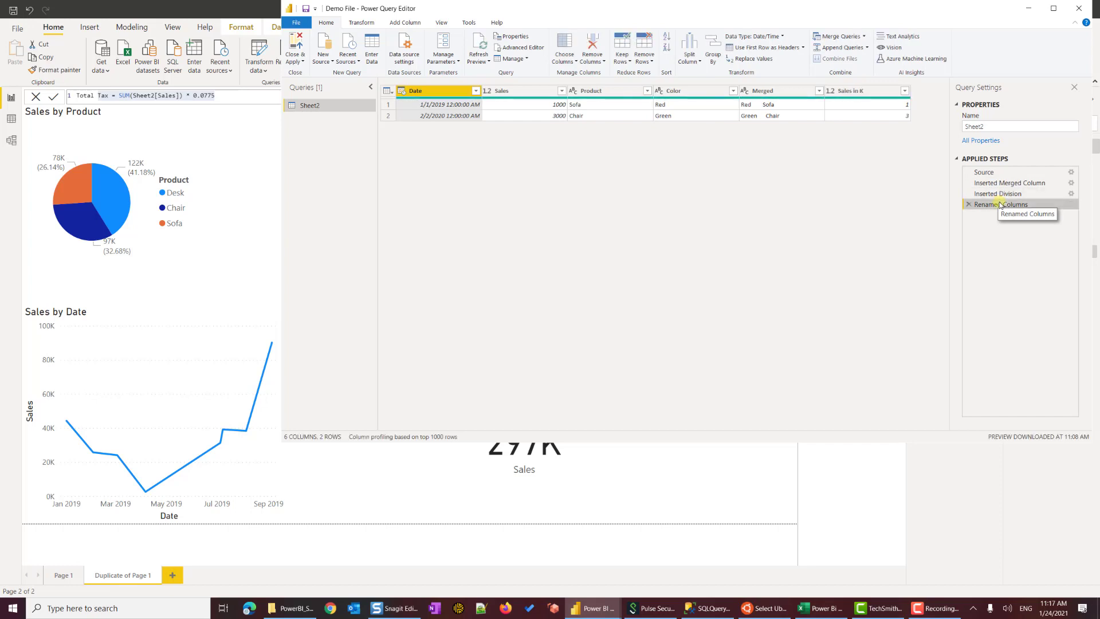
Step: Apply the query changes to the report and review the data source settings
{"action": "left_click", "coordinate": [290, 39]}
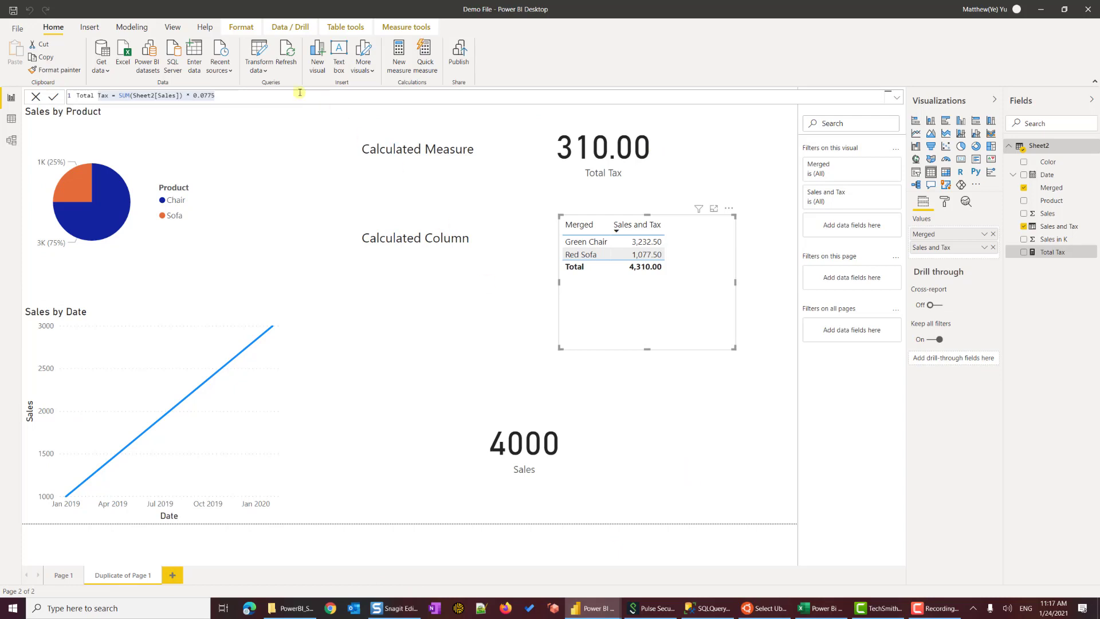
{"action": "left_click", "coordinate": [254, 70]}
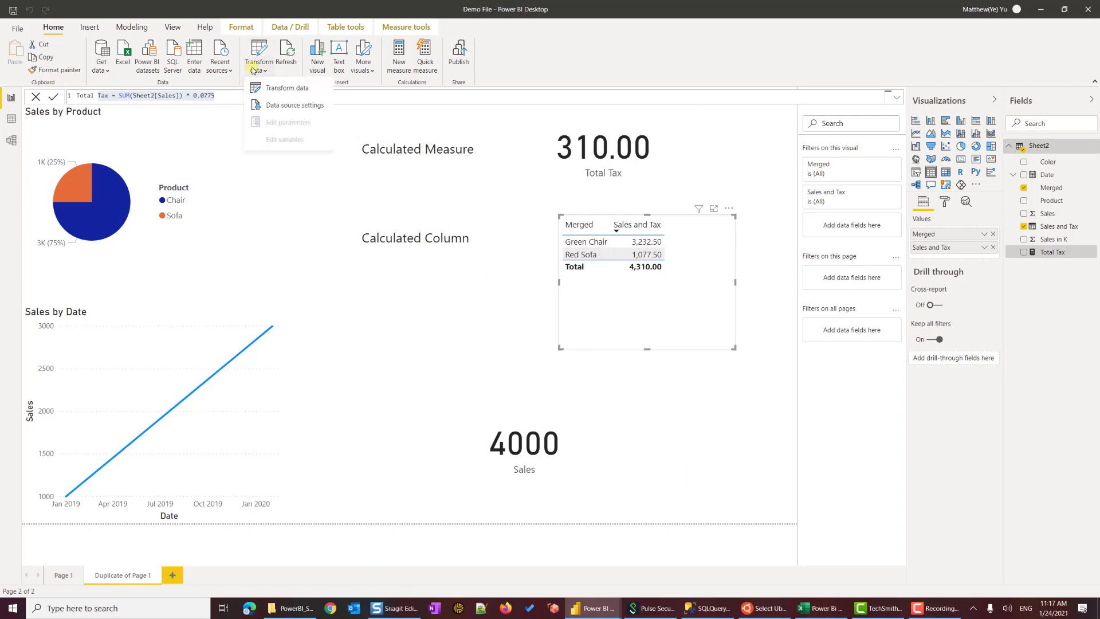
{"action": "left_click", "coordinate": [294, 106]}
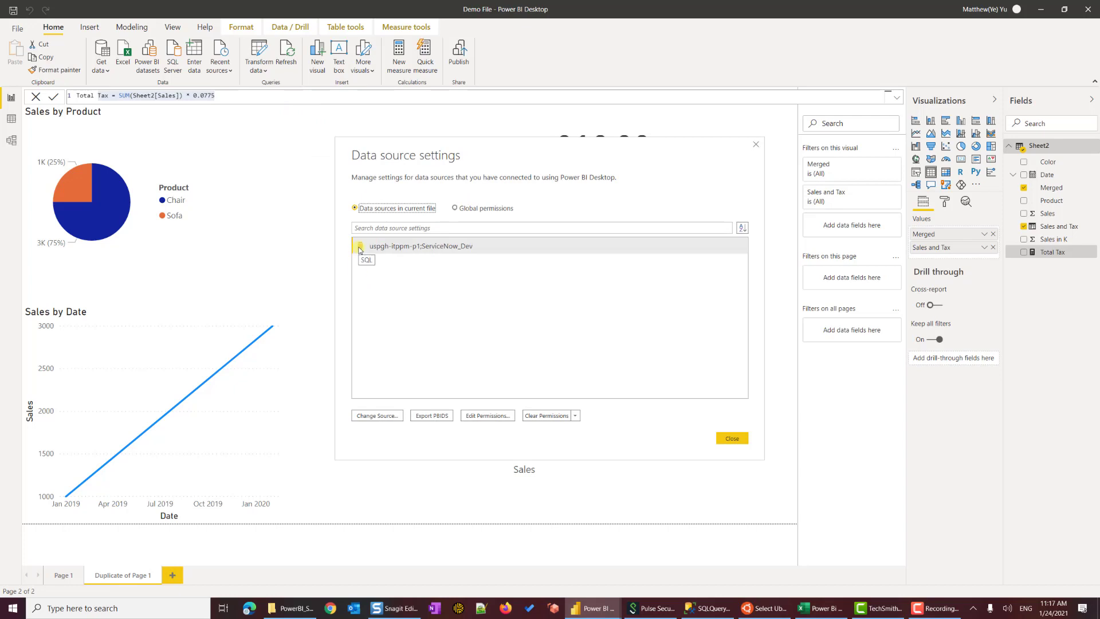
{"action": "left_click", "coordinate": [730, 439]}
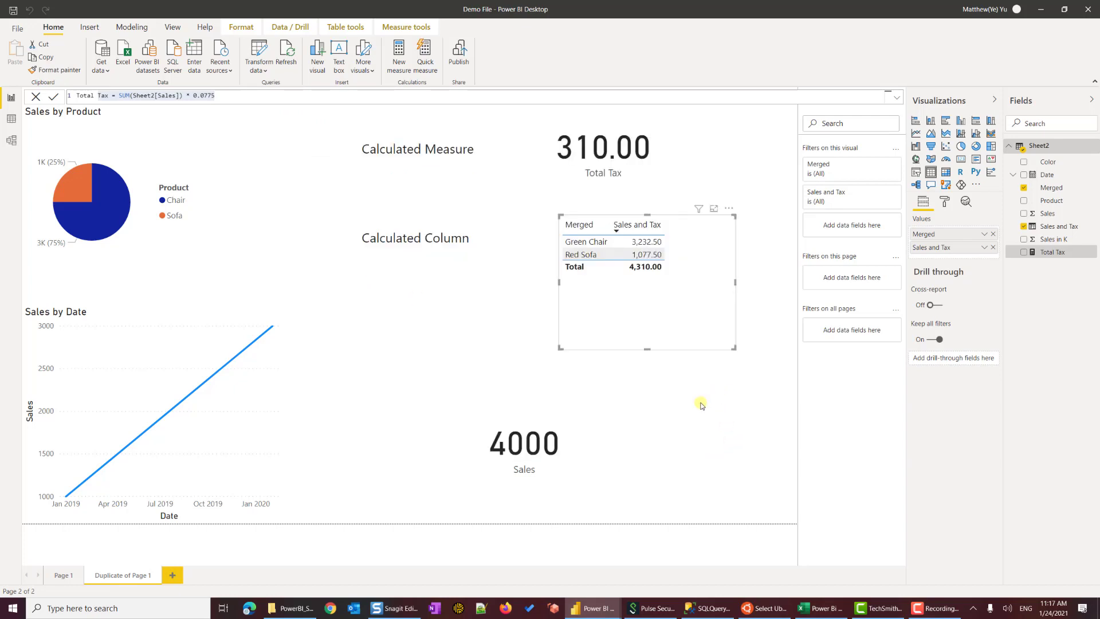
Step: Check the Total Tax measure and Sales and Tax column formulas against the new data
{"action": "left_click", "coordinate": [649, 174]}
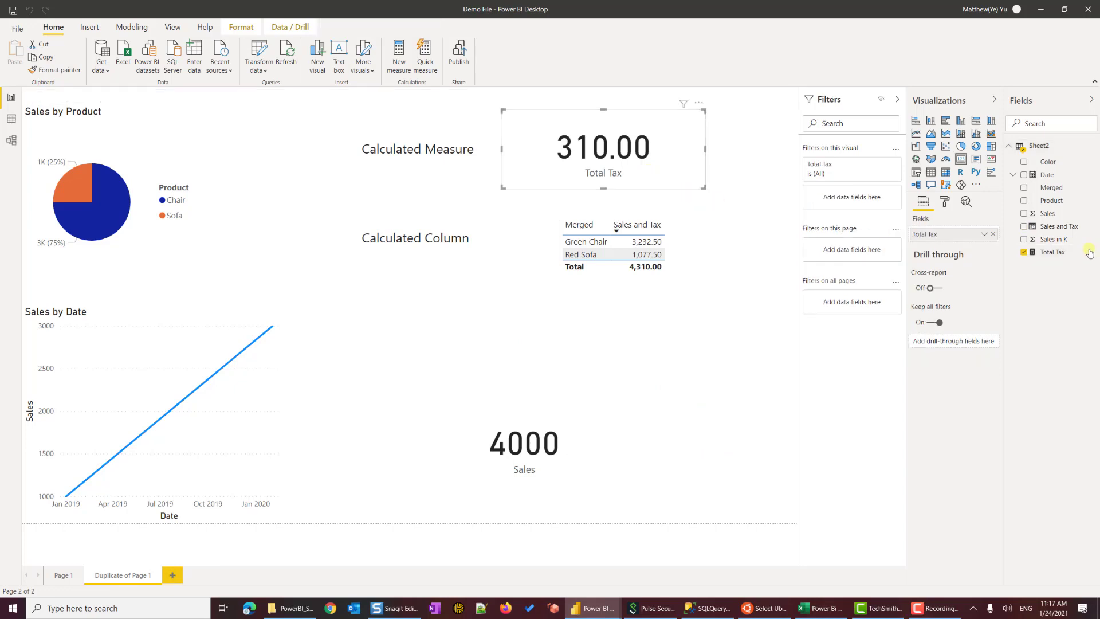
{"action": "left_click", "coordinate": [1049, 253]}
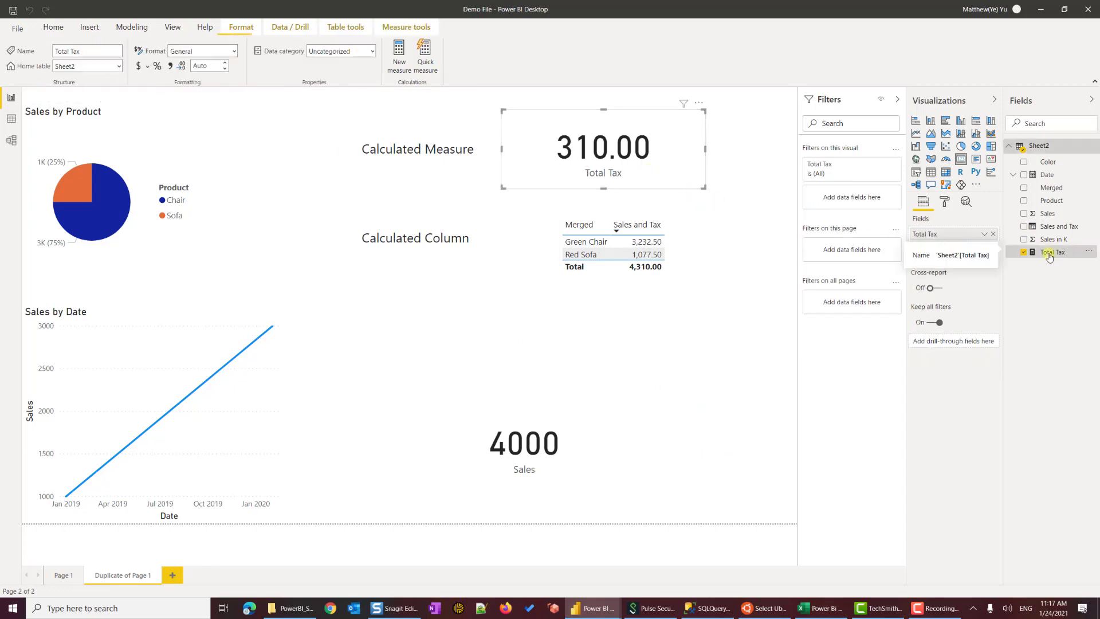
{"action": "left_click", "coordinate": [683, 275]}
{"action": "left_click", "coordinate": [1054, 226]}
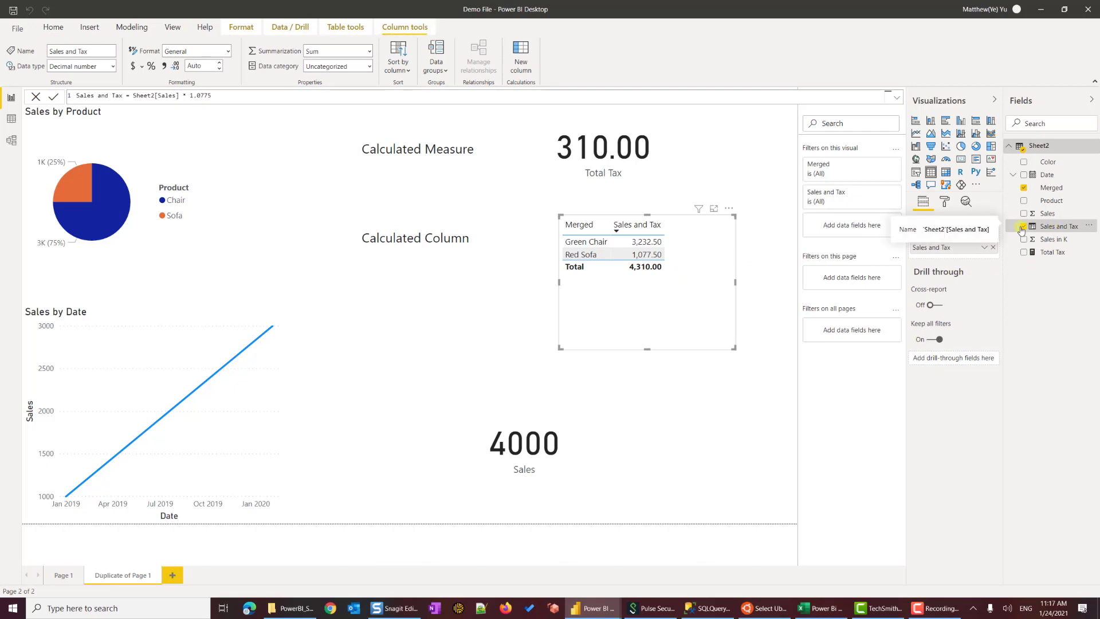
{"action": "left_click", "coordinate": [466, 301]}
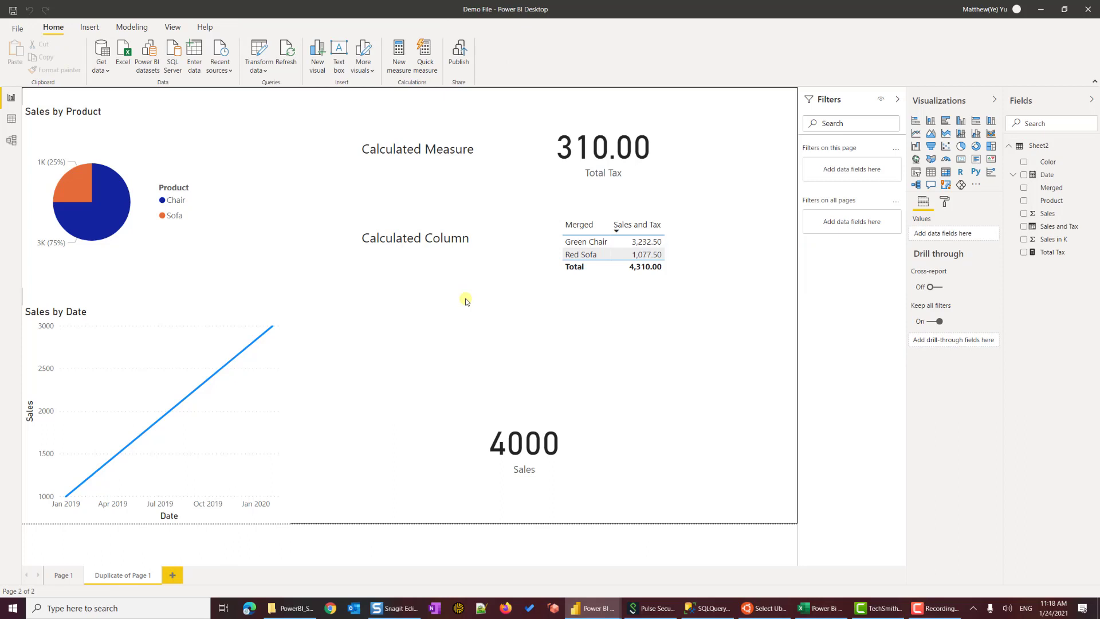
Step: Switch to the Untitled report's Power Query Editor, dismissing the leftover Advanced Editor
{"action": "mouse_move", "coordinate": [590, 606]}
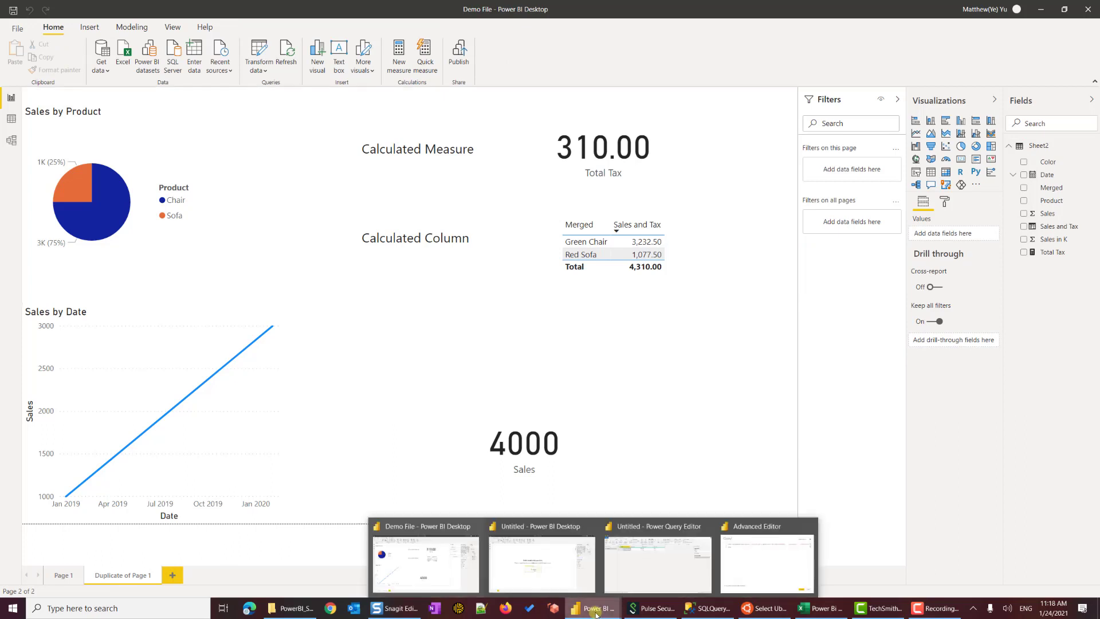
{"action": "left_click", "coordinate": [795, 573]}
{"action": "key", "text": "Escape"}
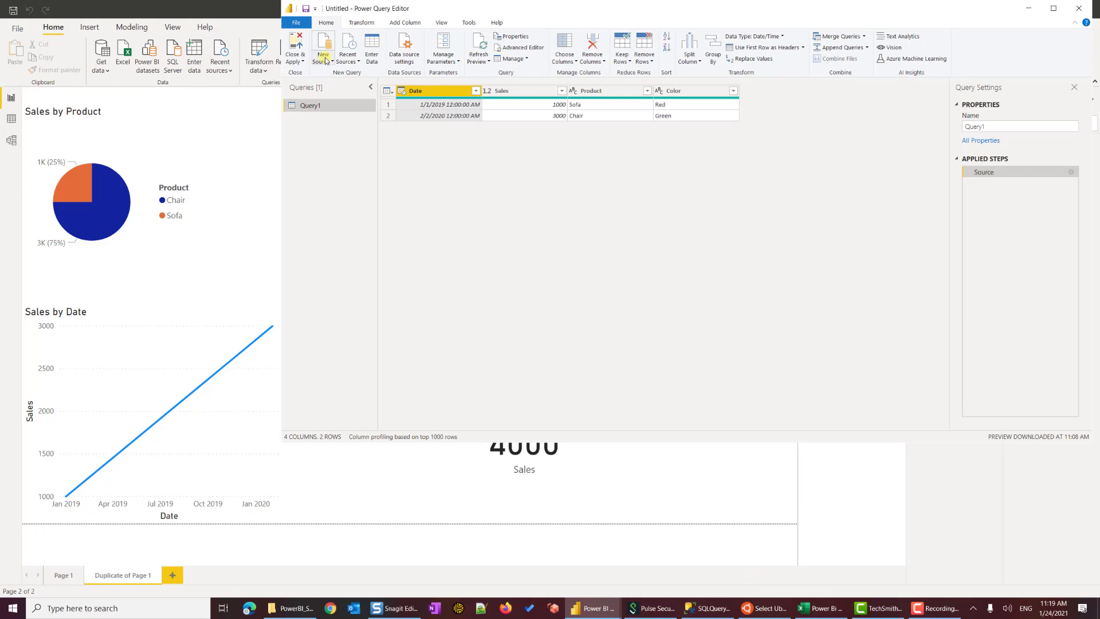
{"action": "left_click", "coordinate": [325, 58]}
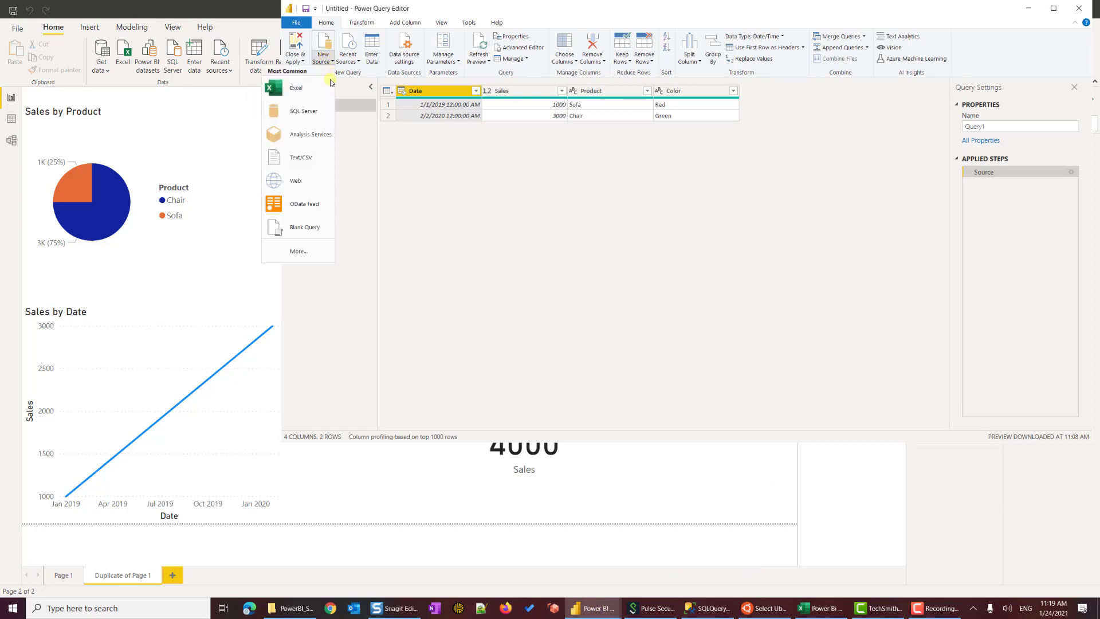
Step: Connect a Web source to the pasted OneDrive Excel URL and load its Sheet2 sheet as a query
{"action": "left_click", "coordinate": [320, 184]}
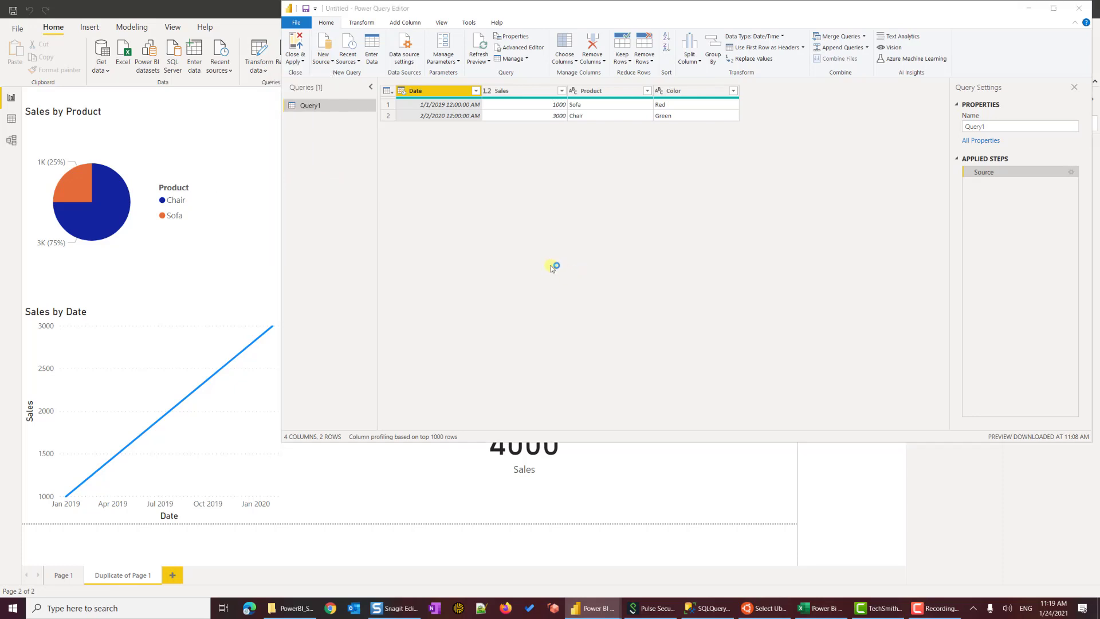
{"action": "key", "text": "ctrl+v"}
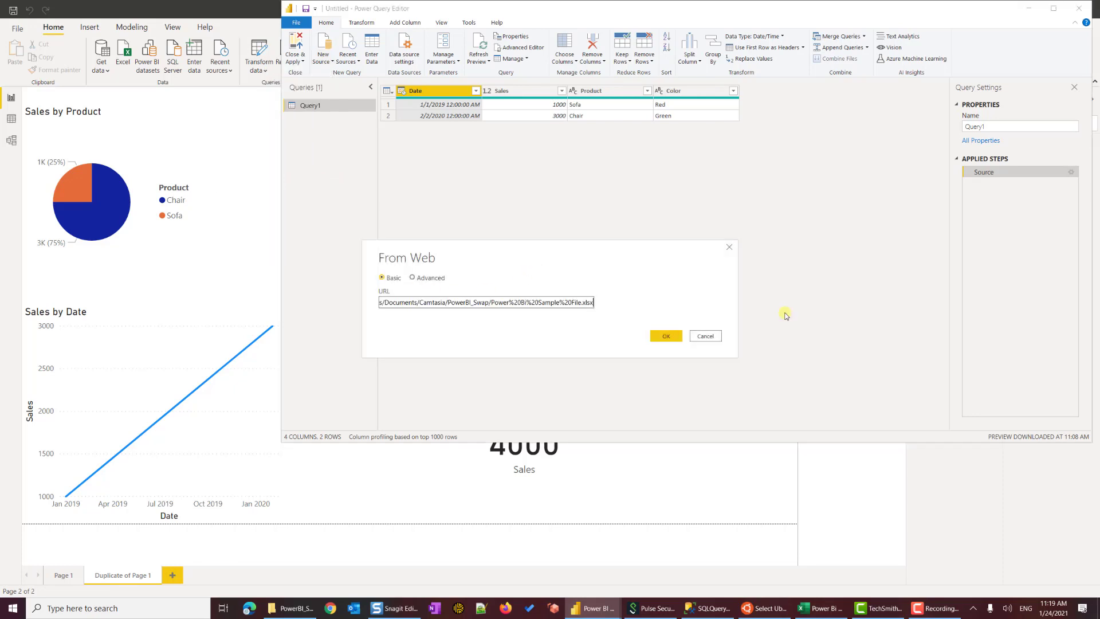
{"action": "left_click", "coordinate": [660, 340]}
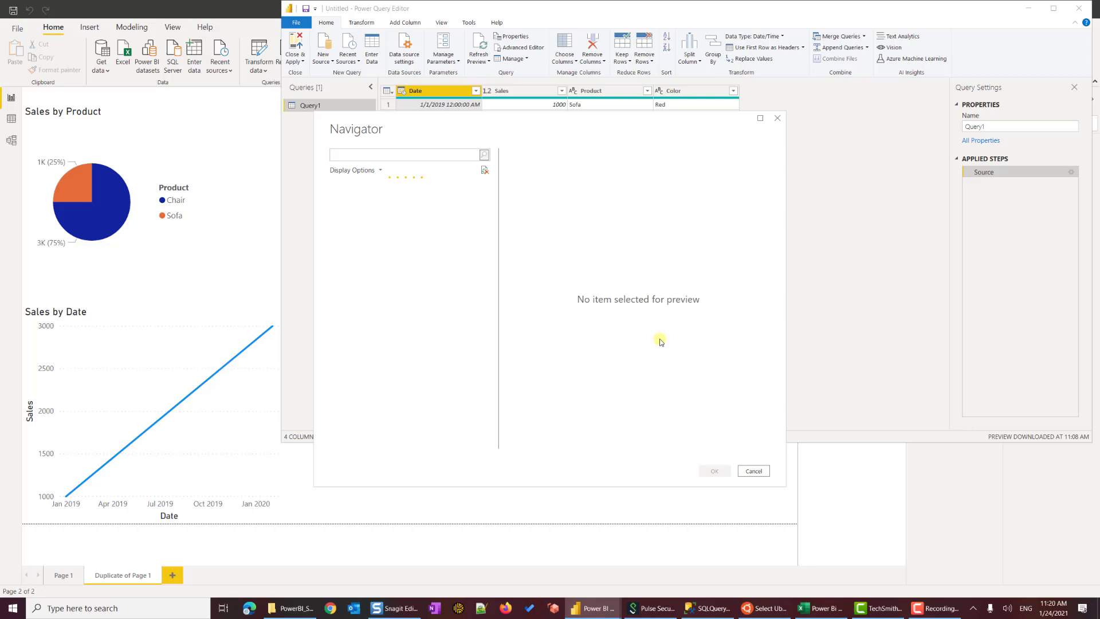
{"action": "left_click", "coordinate": [384, 213]}
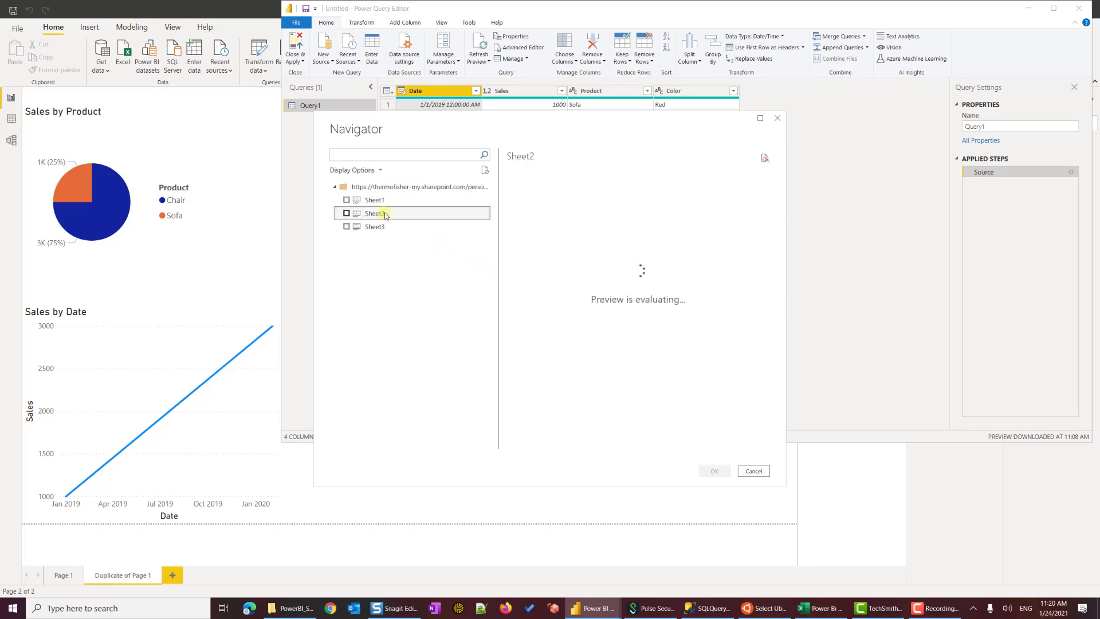
{"action": "left_click", "coordinate": [345, 213]}
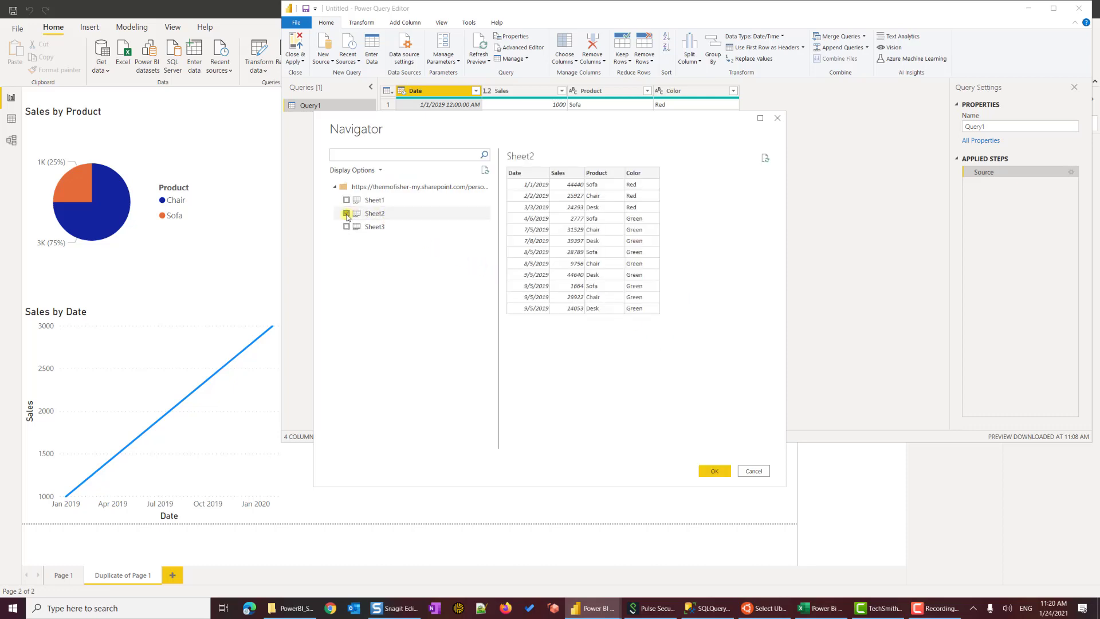
{"action": "left_click", "coordinate": [715, 471]}
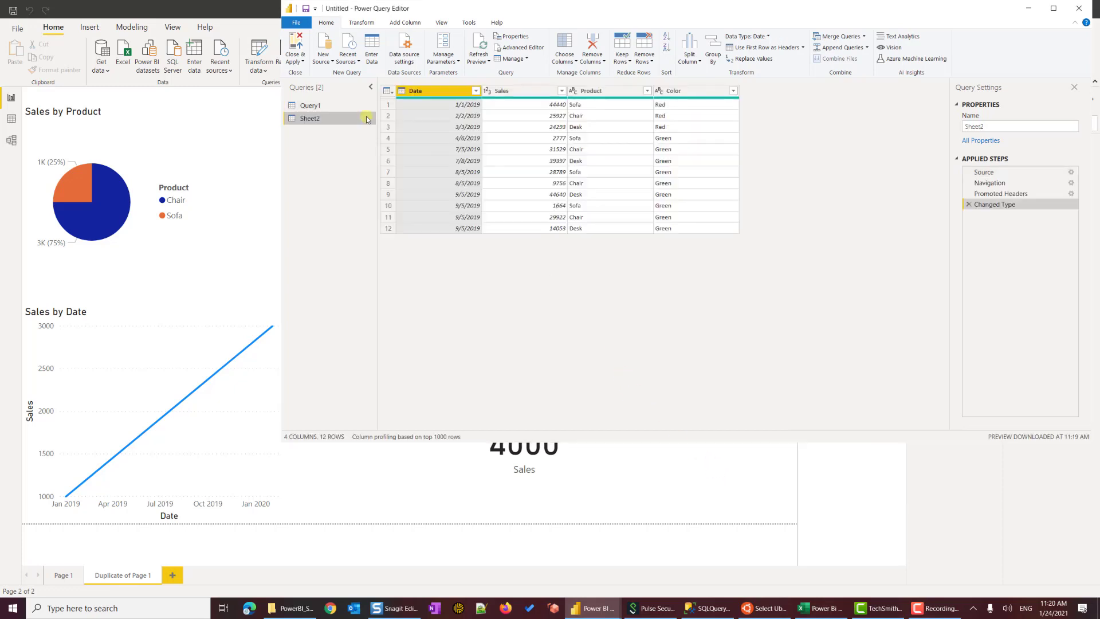
Step: Copy lines 2–5 (Source through Changed Type) of the new Sheet2 query in the Advanced Editor
{"action": "right_click", "coordinate": [334, 118]}
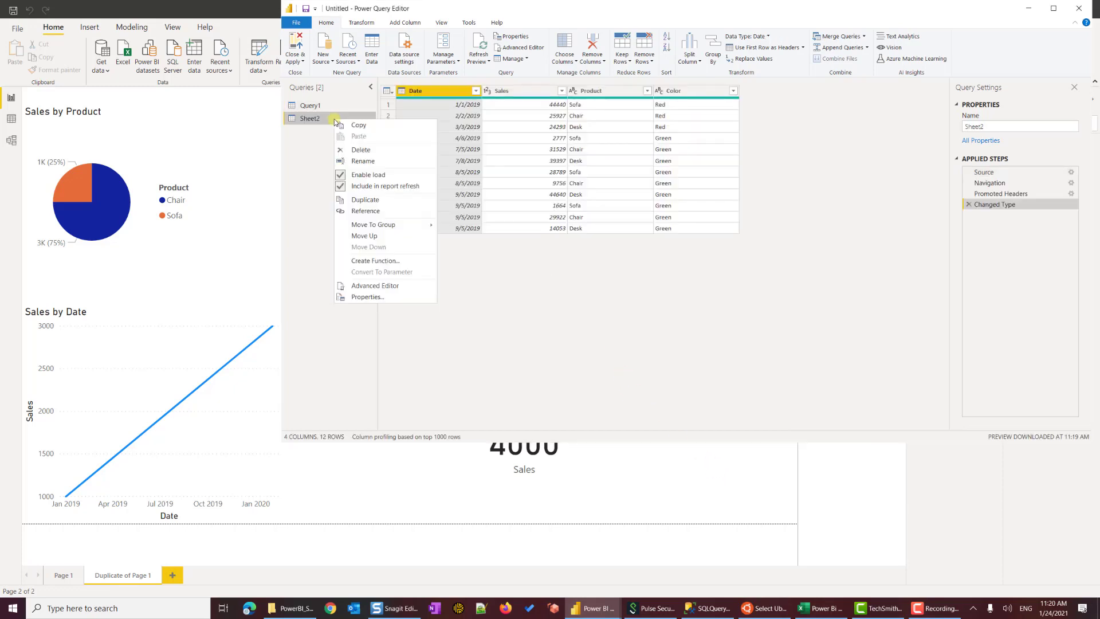
{"action": "left_click", "coordinate": [378, 285]}
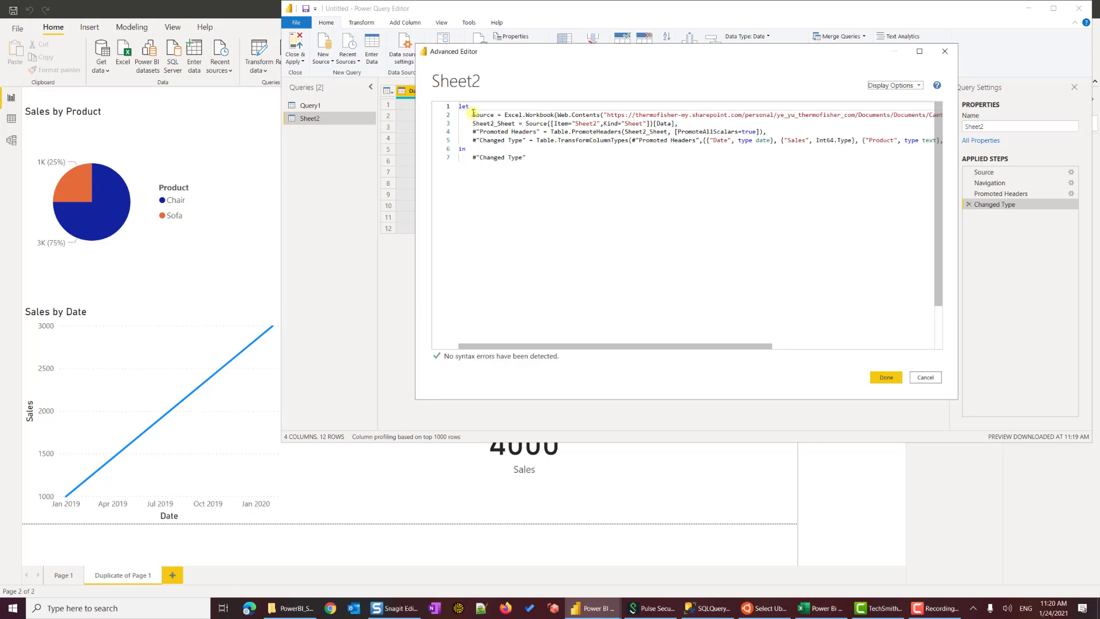
{"action": "left_click_drag", "start_coordinate": [471, 113], "coordinate": [514, 139]}
{"action": "double_click", "coordinate": [482, 114]}
{"action": "double_click", "coordinate": [493, 123]}
{"action": "double_click", "coordinate": [503, 131]}
{"action": "double_click", "coordinate": [502, 140]}
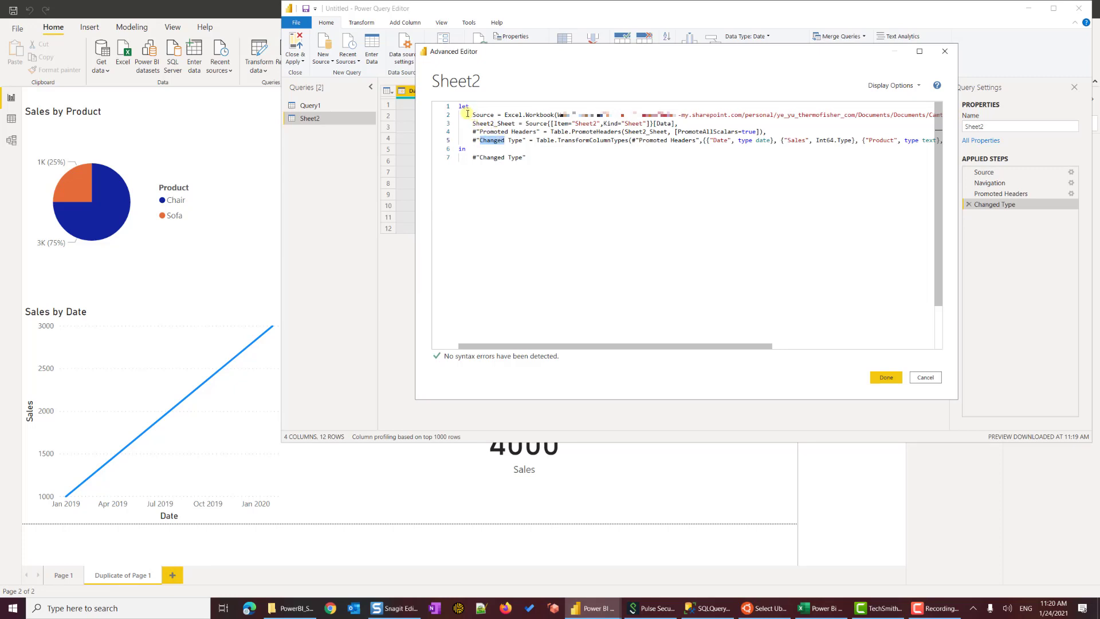
{"action": "left_click_drag", "start_coordinate": [471, 115], "coordinate": [916, 142]}
{"action": "right_click", "coordinate": [917, 141]}
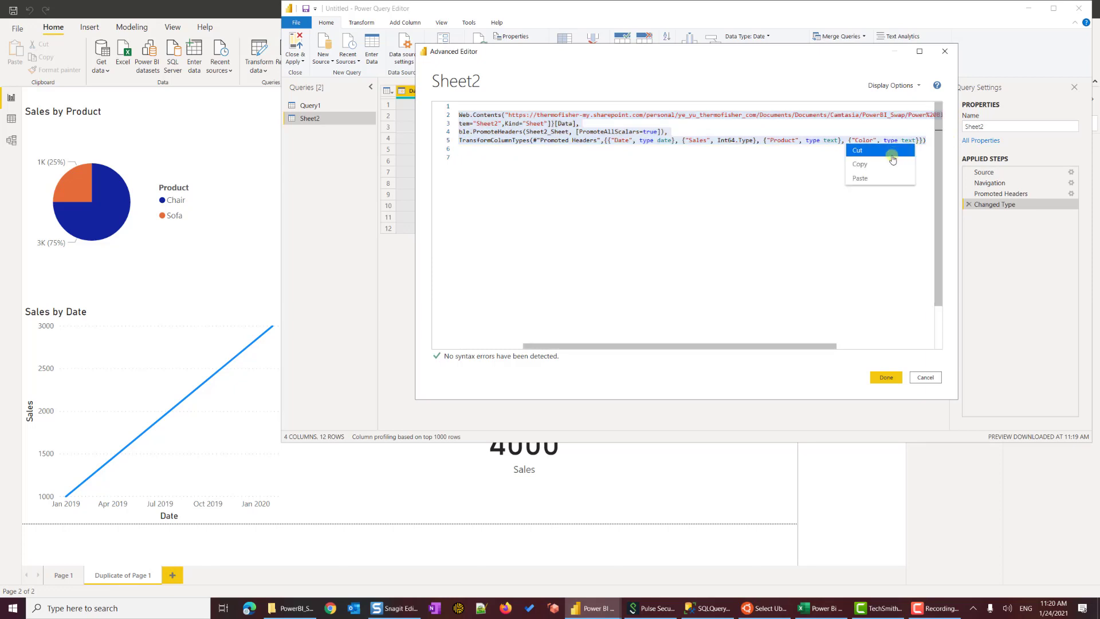
{"action": "left_click", "coordinate": [865, 150]}
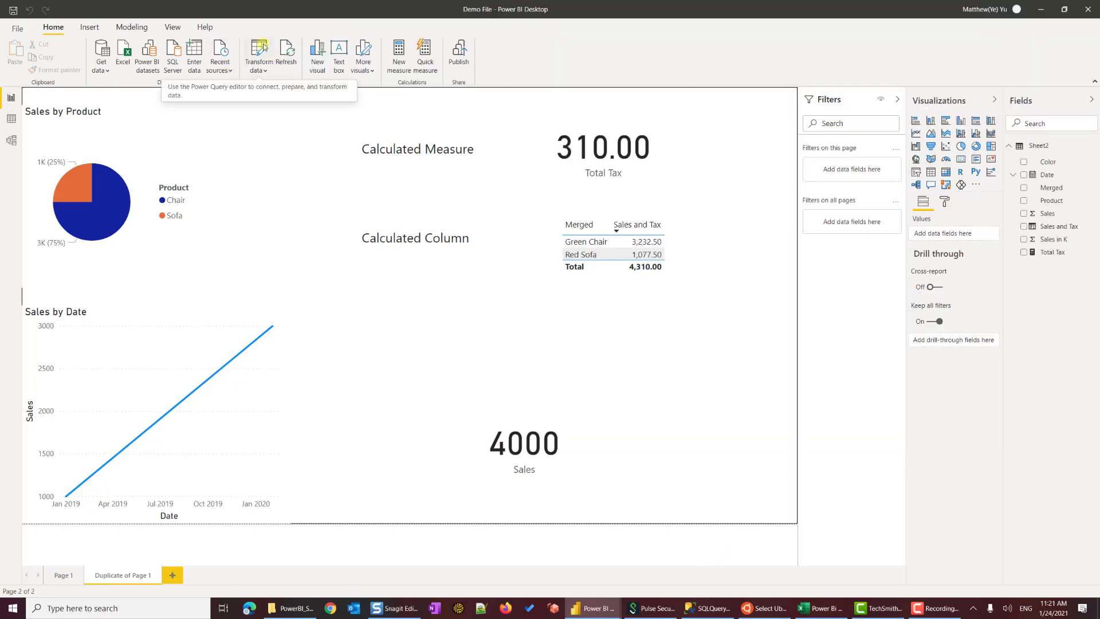
Step: In Demo File's Sheet2 Advanced Editor, paste the Excel steps over the Sql.Database line, adding a trailing comma
{"action": "left_click", "coordinate": [264, 48]}
{"action": "right_click", "coordinate": [328, 110]}
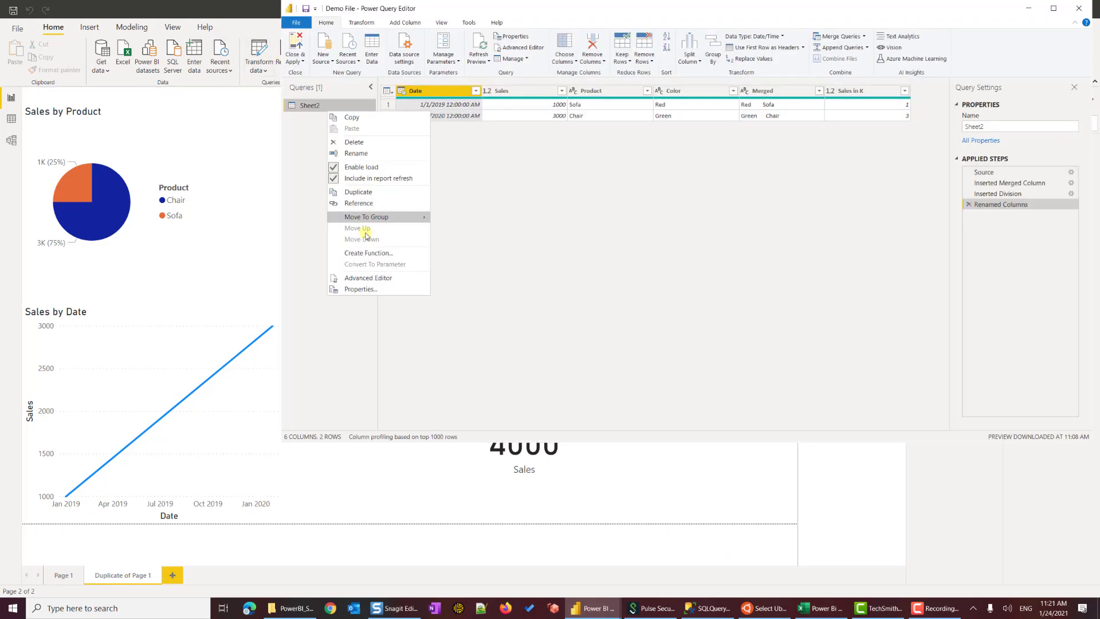
{"action": "left_click", "coordinate": [373, 278]}
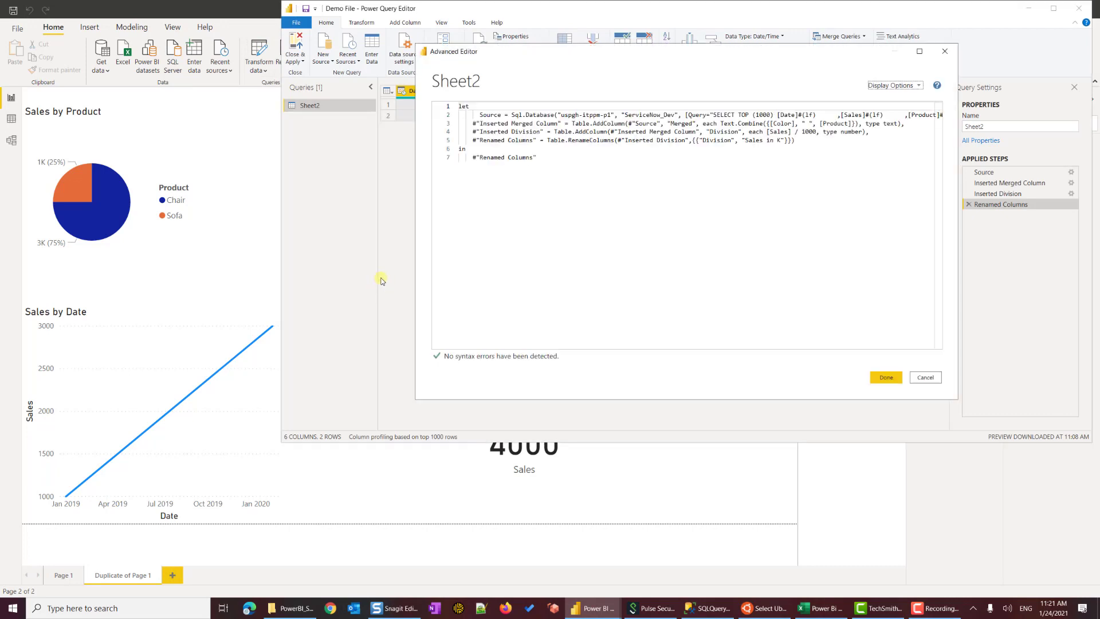
{"action": "left_click_drag", "start_coordinate": [477, 115], "coordinate": [927, 114]}
{"action": "right_click", "coordinate": [476, 115]}
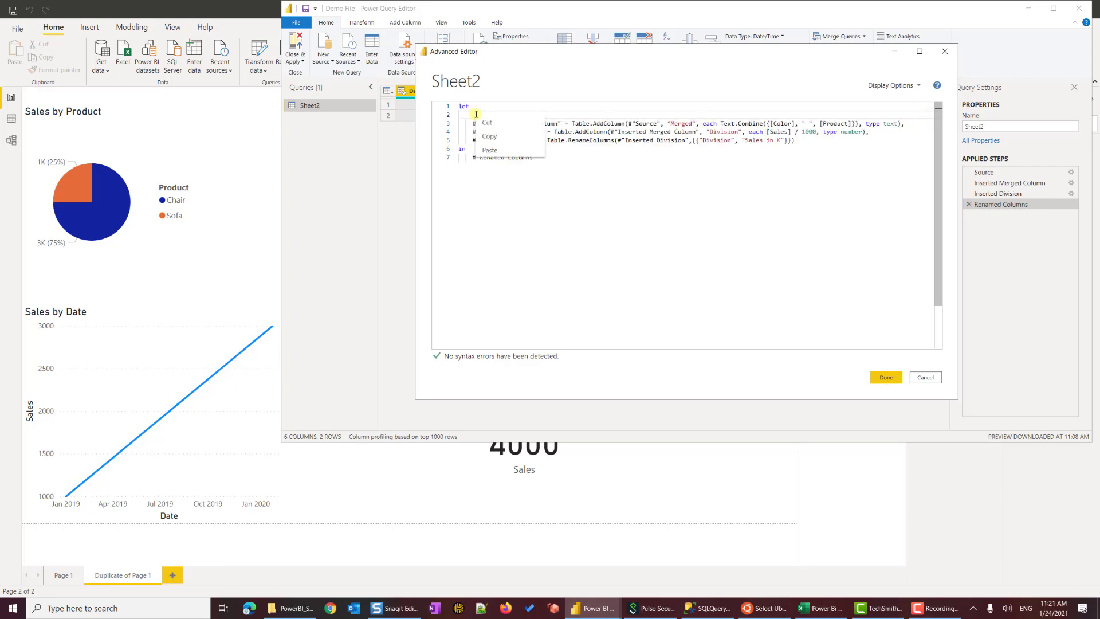
{"action": "left_click", "coordinate": [497, 152]}
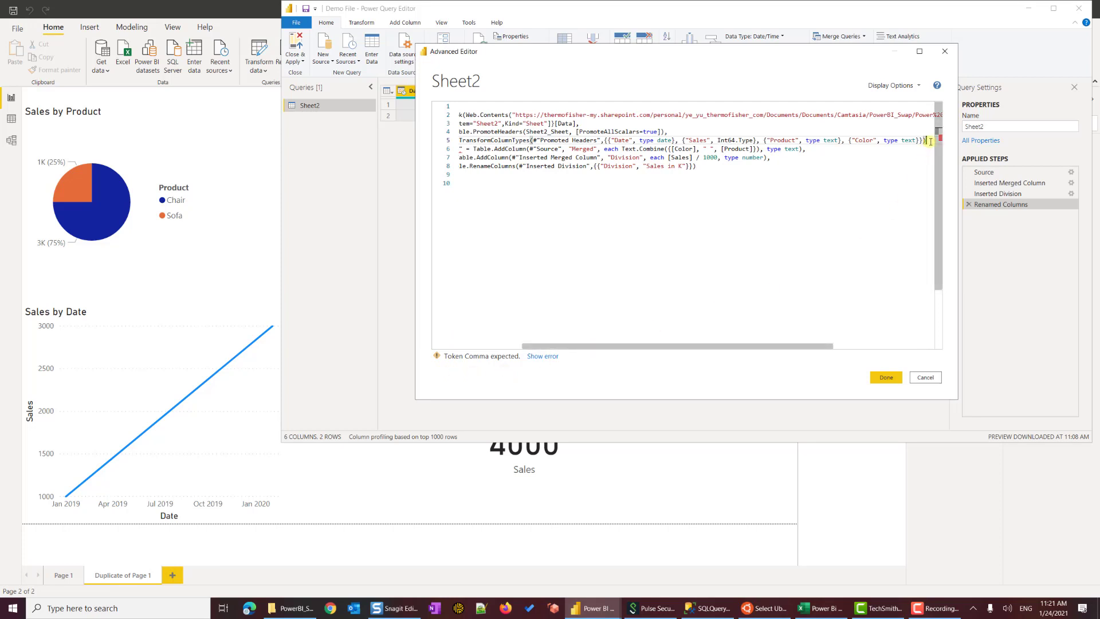
{"action": "type", "text": ","}
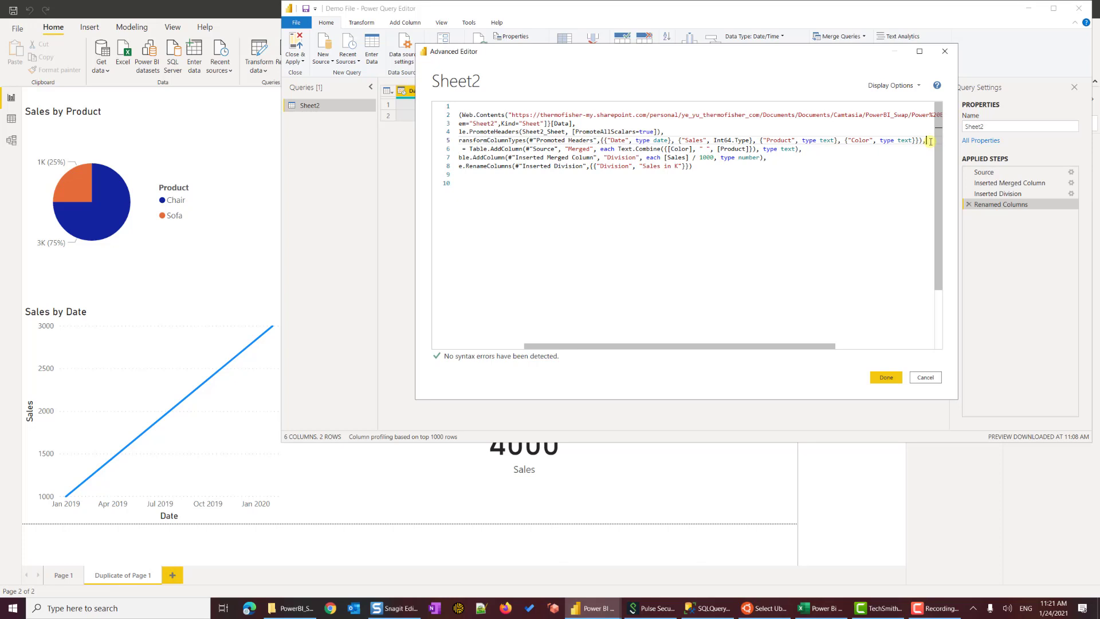
{"action": "left_click", "coordinate": [679, 131]}
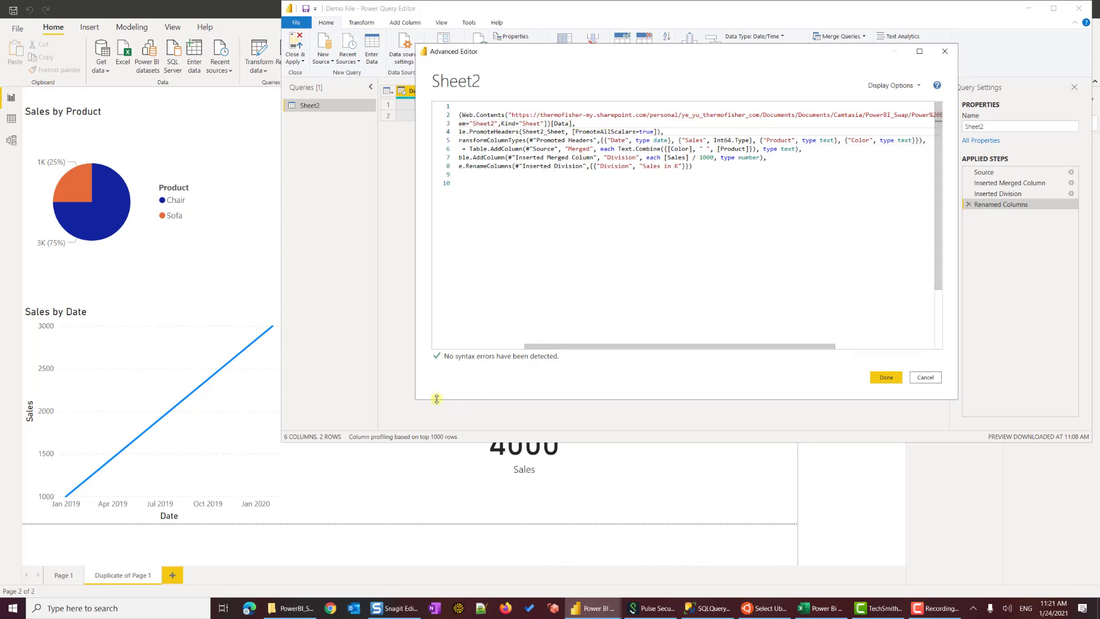
Step: Review the pasted Source, Sheet2_Sheet and Changed Type steps and how they reference each other
{"action": "left_click_drag", "start_coordinate": [617, 346], "coordinate": [492, 347]}
{"action": "left_click", "coordinate": [728, 218]}
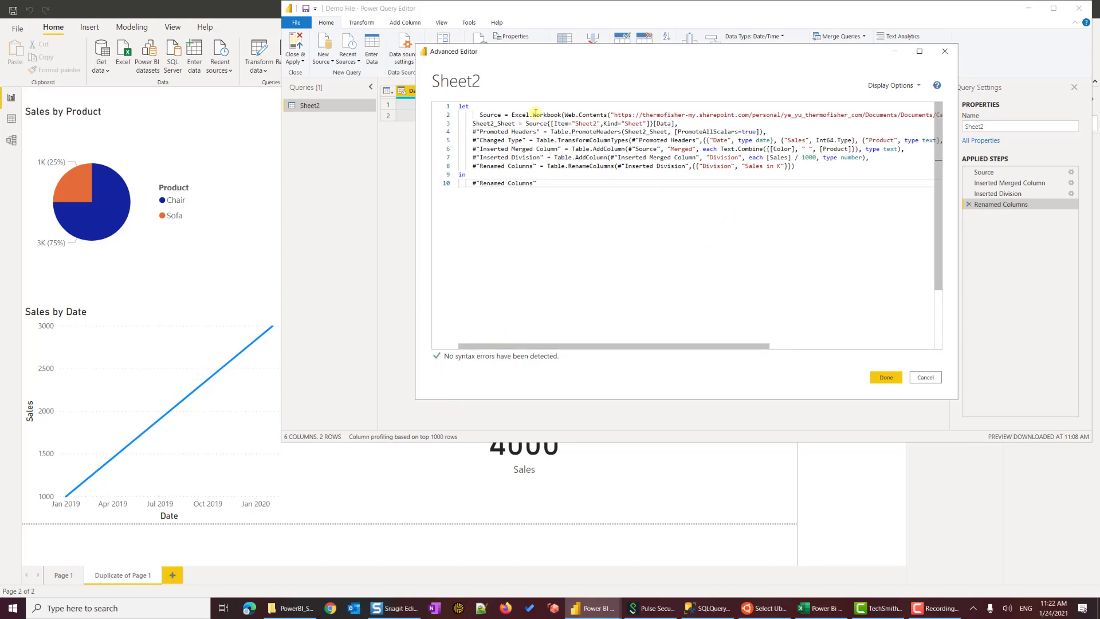
{"action": "left_click", "coordinate": [484, 115]}
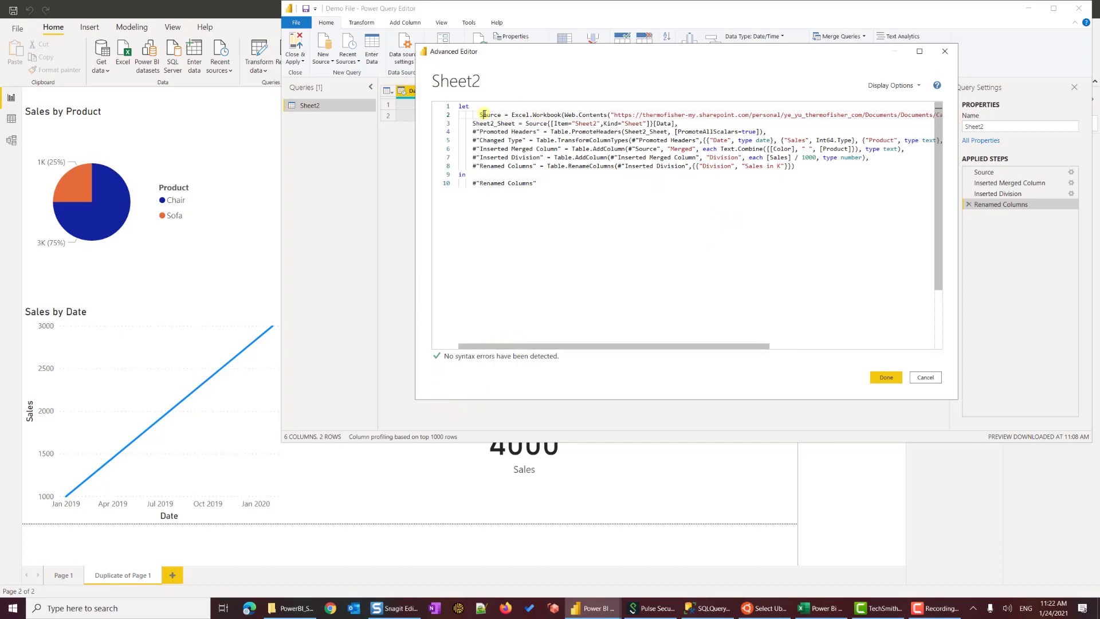
{"action": "double_click", "coordinate": [539, 124]}
{"action": "left_click_drag", "start_coordinate": [465, 123], "coordinate": [517, 124]}
{"action": "left_click_drag", "start_coordinate": [623, 131], "coordinate": [662, 131]}
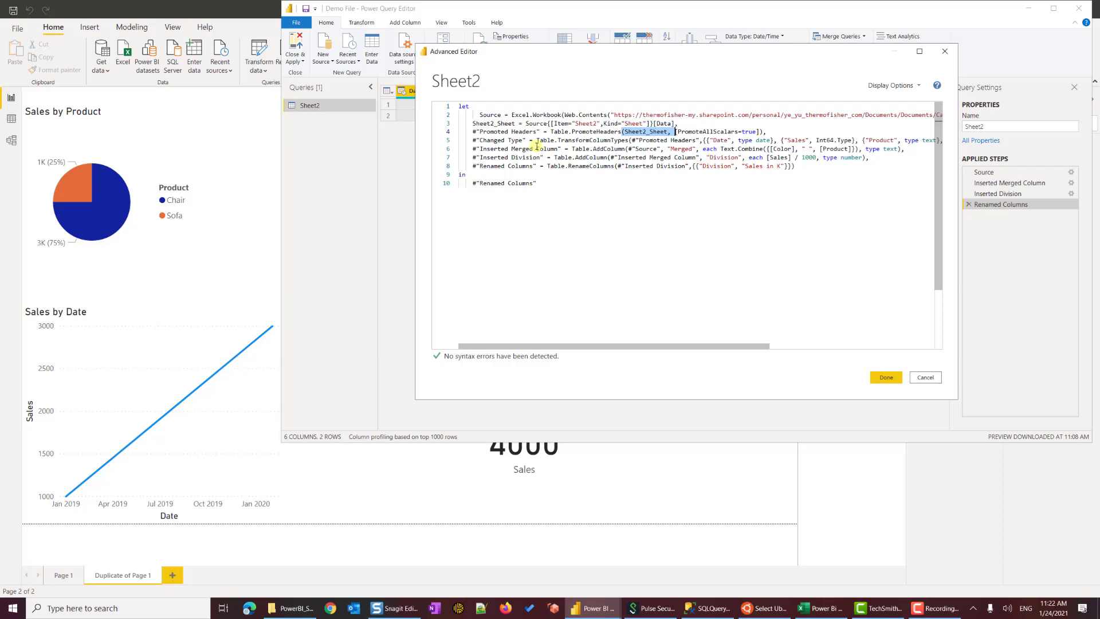
{"action": "left_click", "coordinate": [518, 140]}
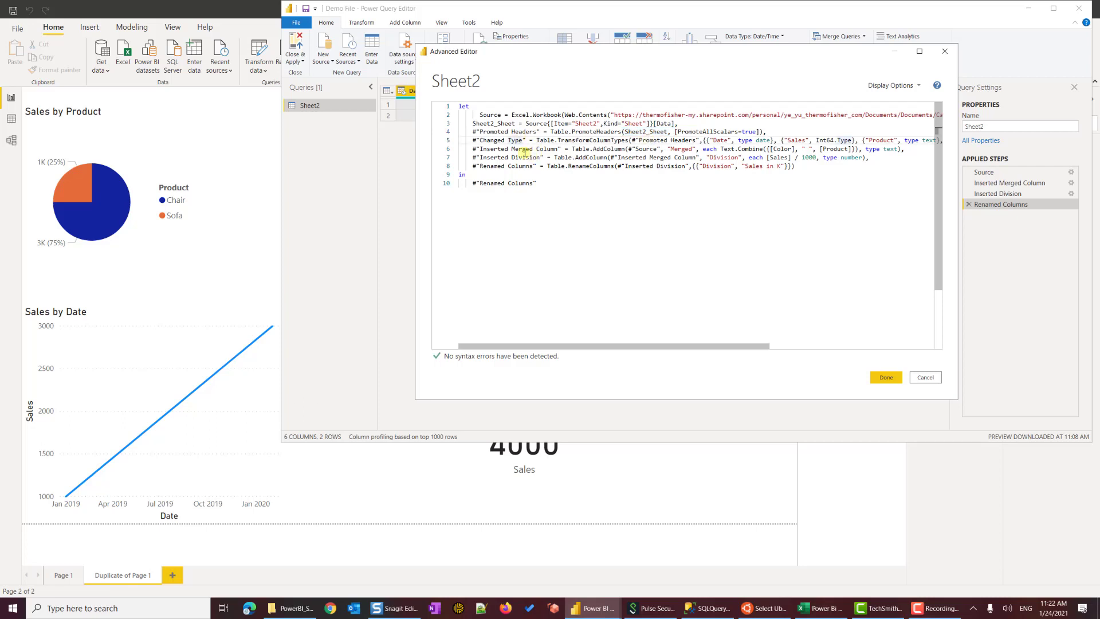
{"action": "double_click", "coordinate": [637, 149]}
Step: Replace the Source reference on line 6 with the copied 'Changed Type' step name
{"action": "left_click_drag", "start_coordinate": [522, 140], "coordinate": [481, 140]}
{"action": "right_click", "coordinate": [517, 145]}
{"action": "left_click", "coordinate": [535, 160]}
{"action": "left_click", "coordinate": [634, 141]}
{"action": "double_click", "coordinate": [645, 148]}
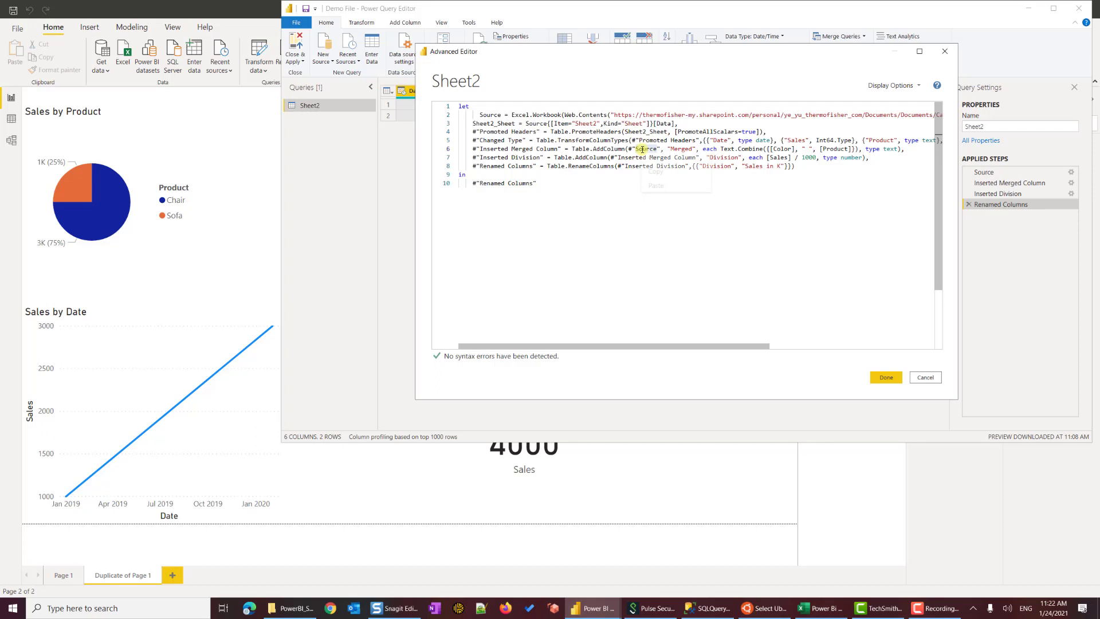
{"action": "right_click", "coordinate": [642, 149]}
{"action": "left_click", "coordinate": [657, 186]}
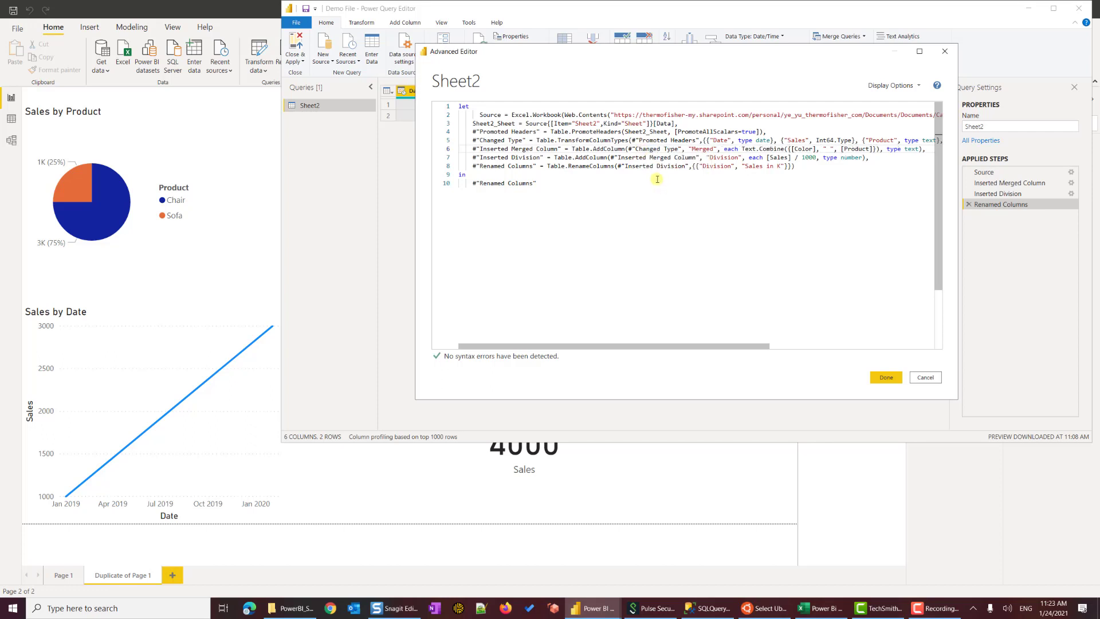
Step: Save the edited M code and Close & Apply so the report shows Sales 297K and Total Tax 23.03K
{"action": "left_click", "coordinate": [881, 377]}
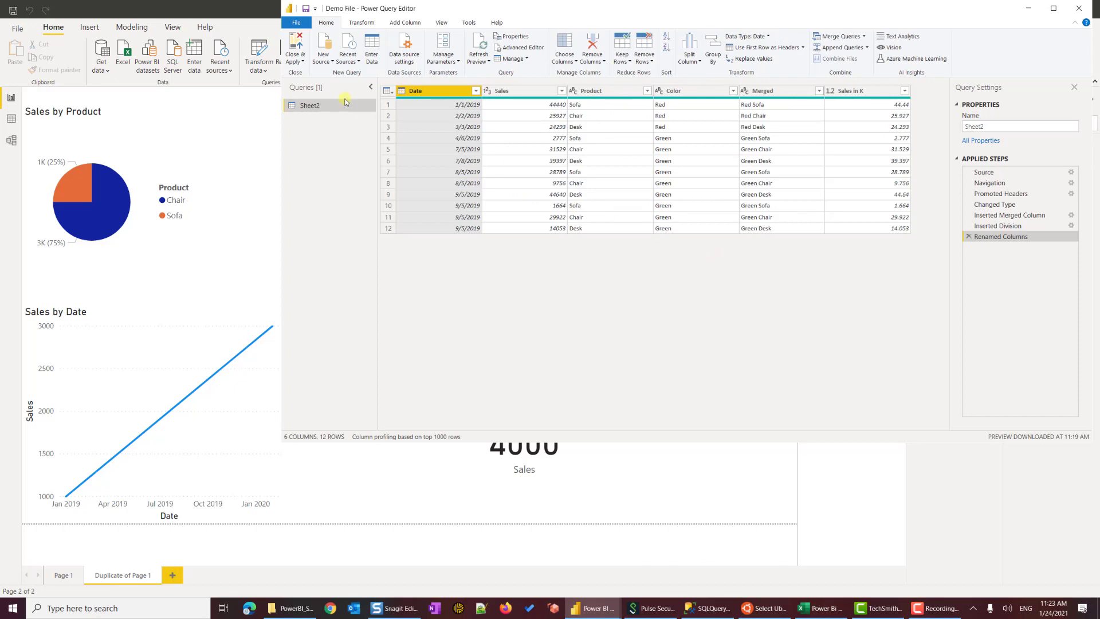
{"action": "left_click", "coordinate": [298, 44]}
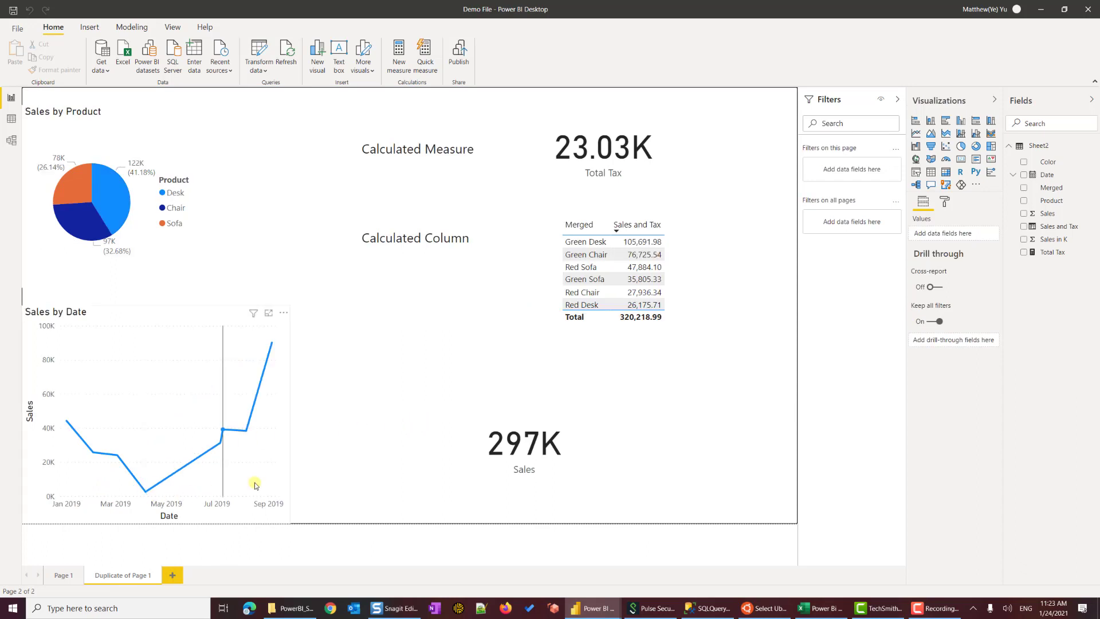
{"action": "left_click", "coordinate": [1054, 253]}
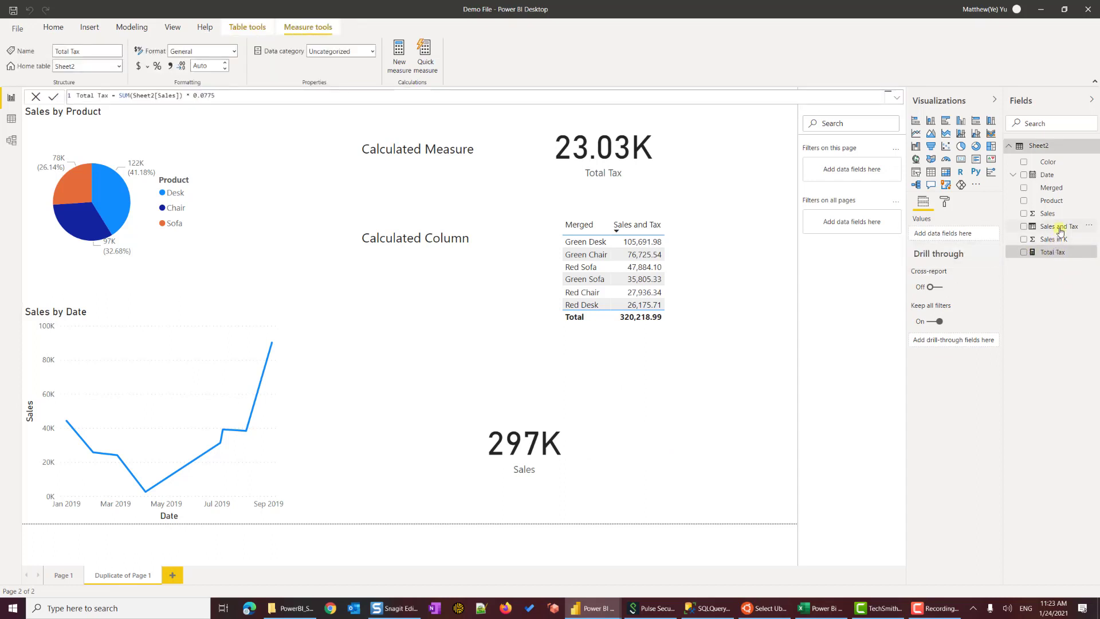
{"action": "left_click", "coordinate": [1058, 230]}
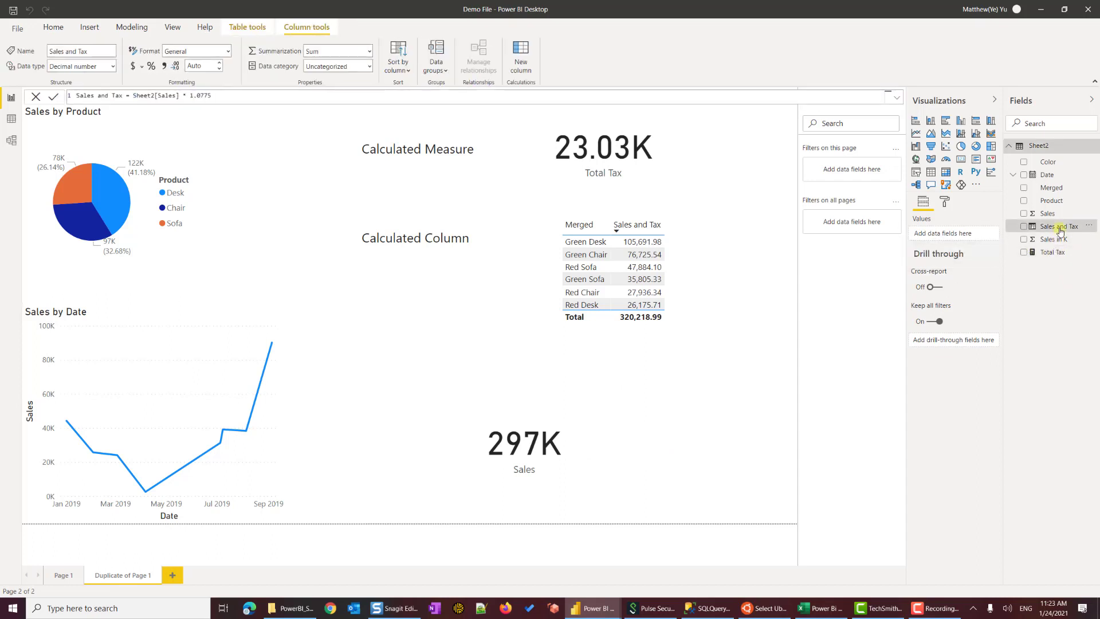
{"action": "left_click", "coordinate": [668, 169]}
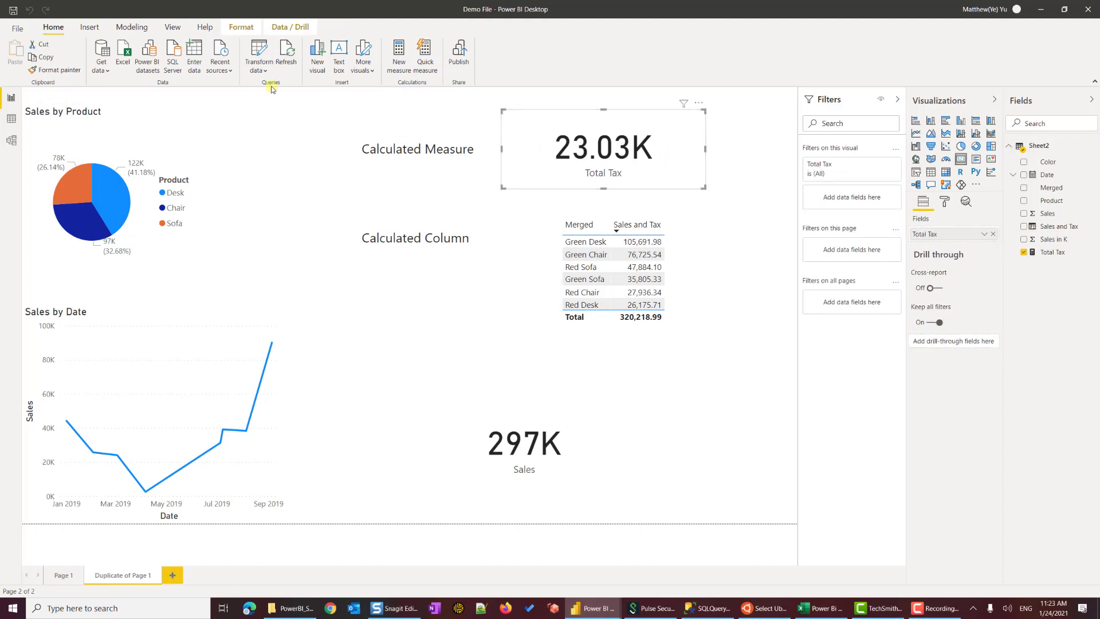
{"action": "left_click", "coordinate": [260, 70]}
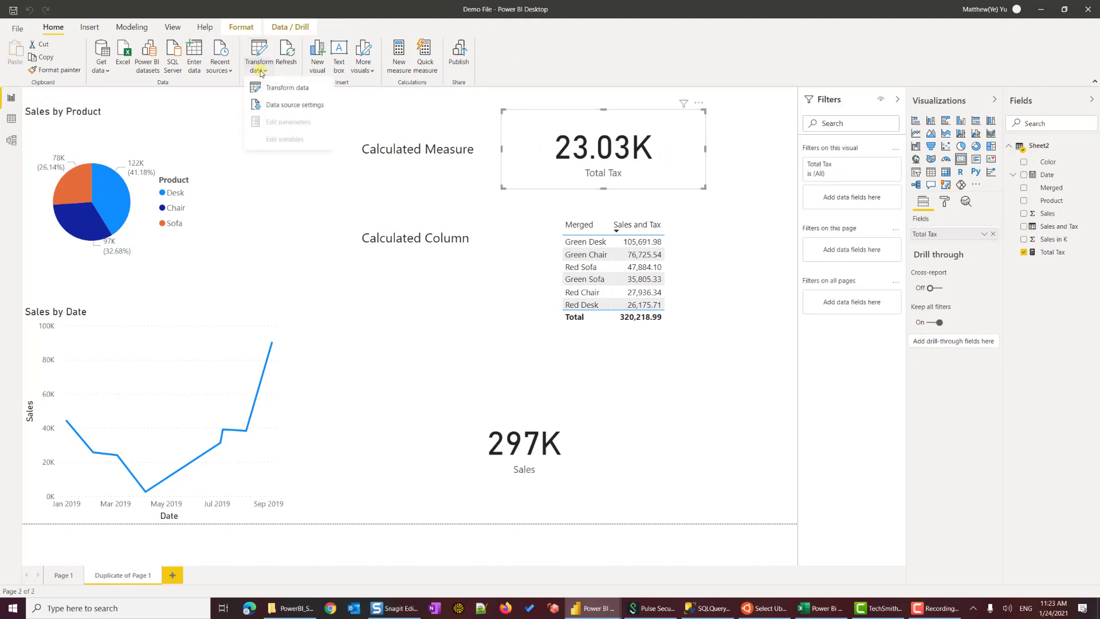
{"action": "left_click", "coordinate": [292, 106]}
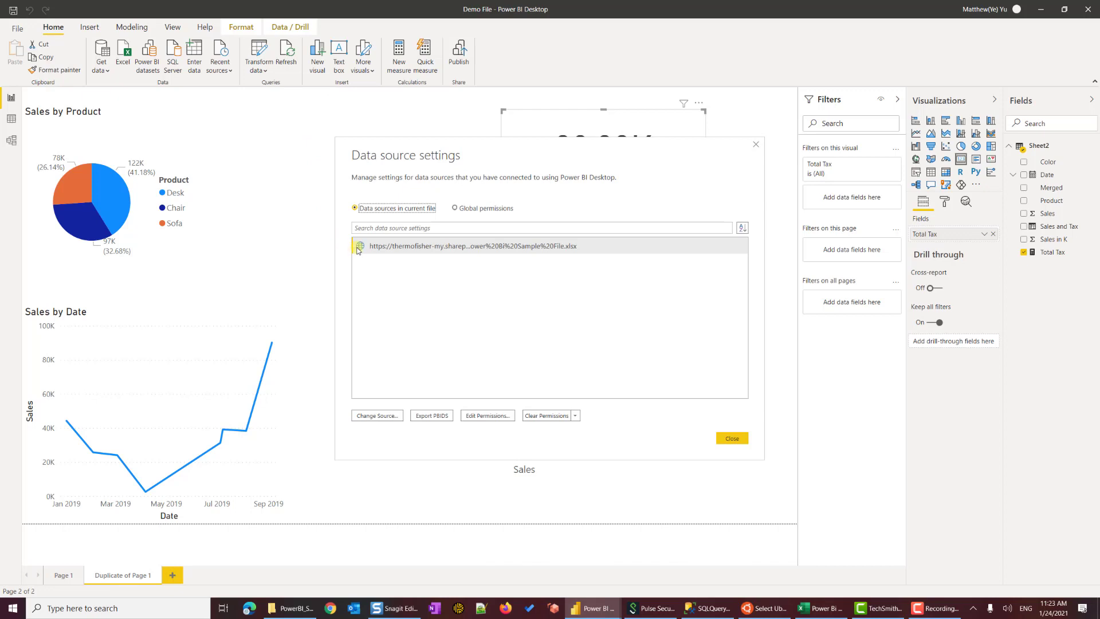